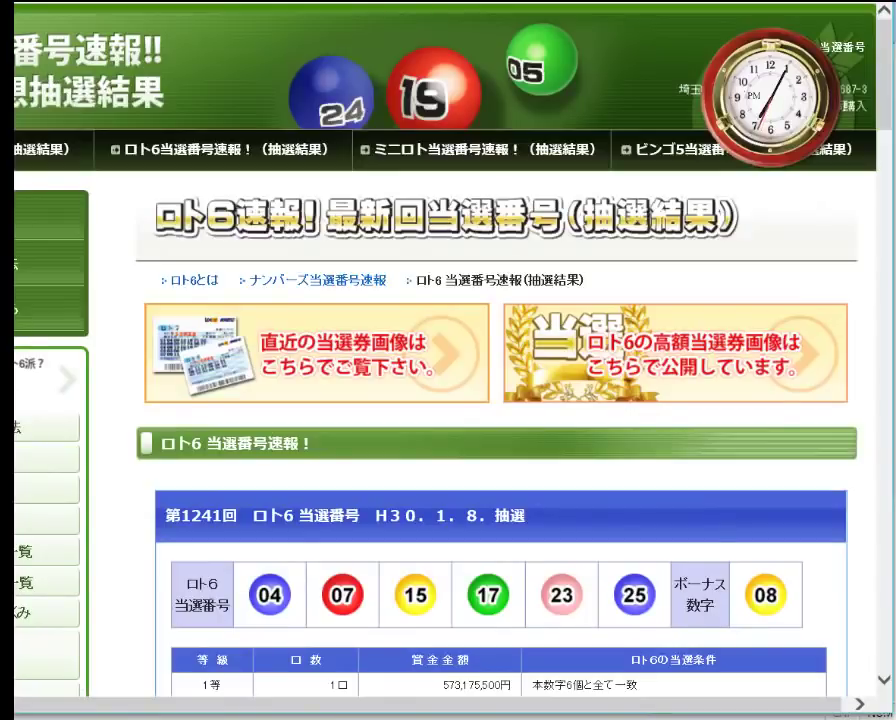
- Refresh the Loto 6 results page, read the latest draw's winning and bonus numbers, and switch to the Excel workbook
{"action": "key", "text": "F5"}
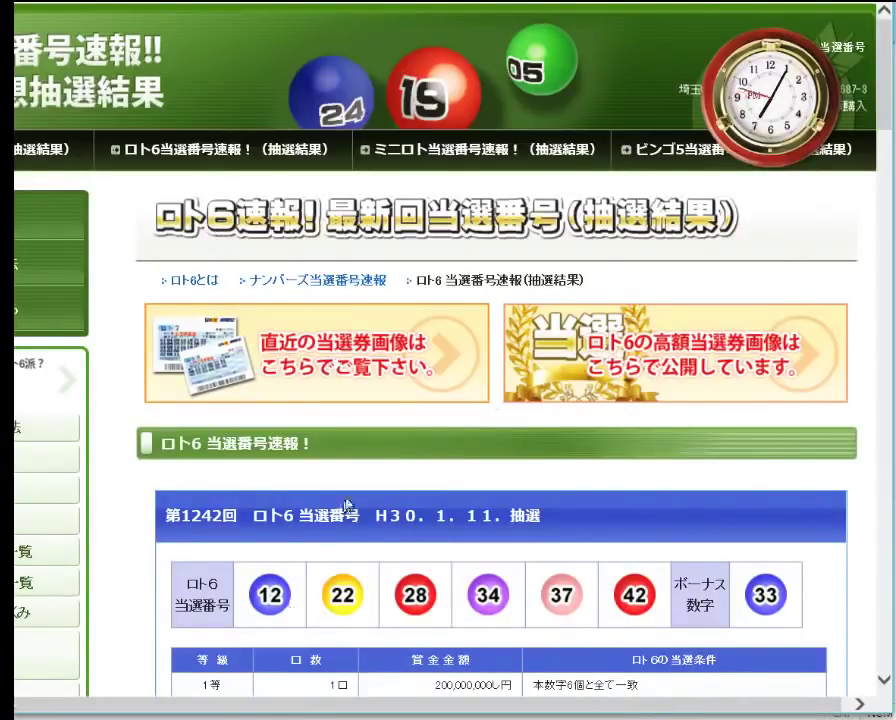
{"action": "scroll", "coordinate": [346, 508], "scroll_direction": "down", "scroll_amount": 3}
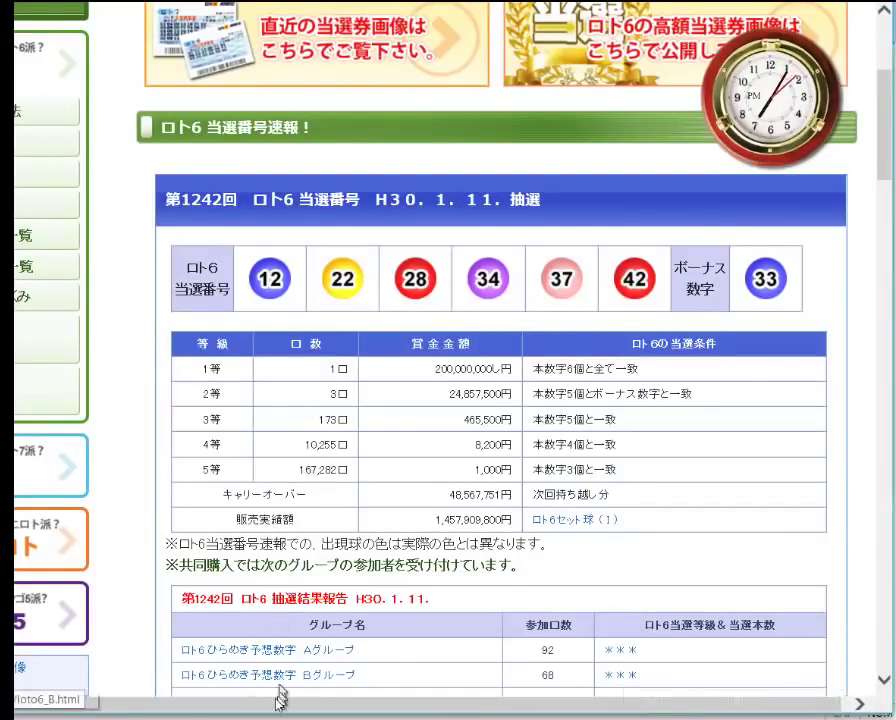
{"action": "mouse_move", "coordinate": [240, 715]}
{"action": "left_click", "coordinate": [192, 700]}
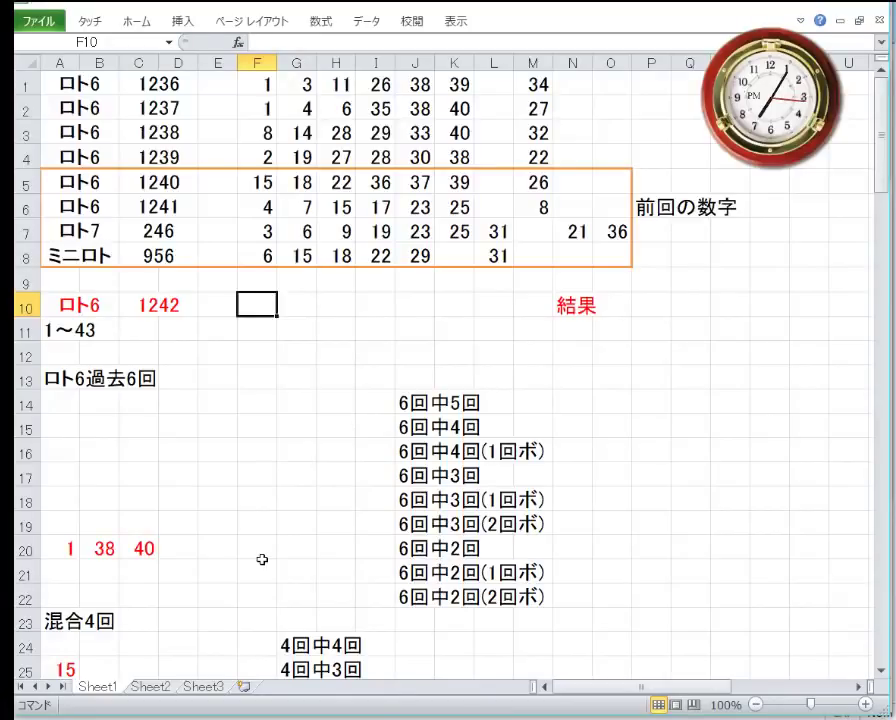
- Enter the draw 1242 winning numbers 12, 22, 28, 34, 37 and 42 in cells F10 to K10
{"action": "type", "text": "12"}
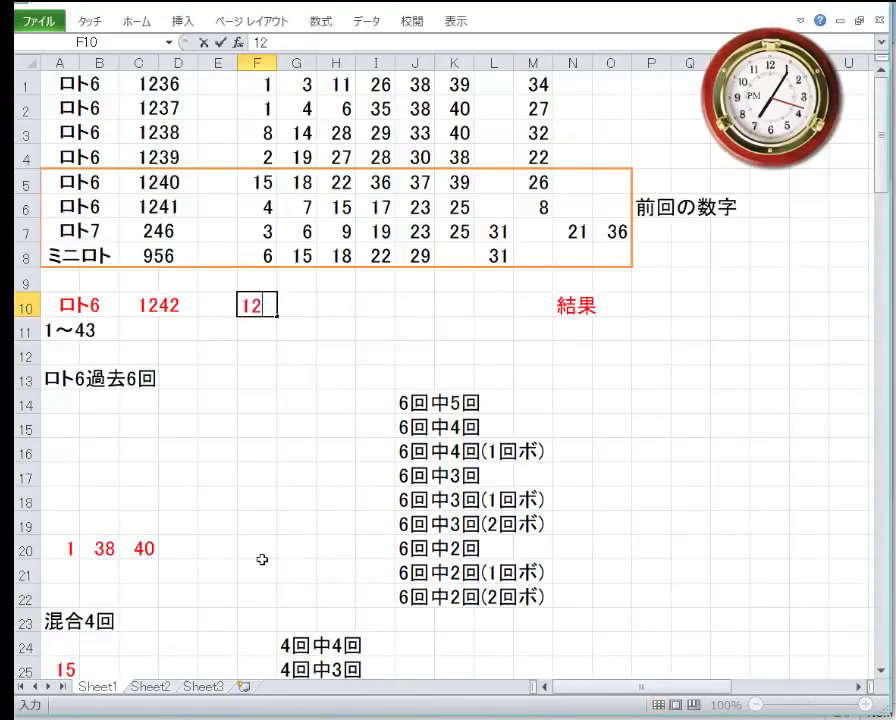
{"action": "key", "text": "Tab"}
{"action": "type", "text": "22"}
{"action": "key", "text": "Tab"}
{"action": "type", "text": "28"}
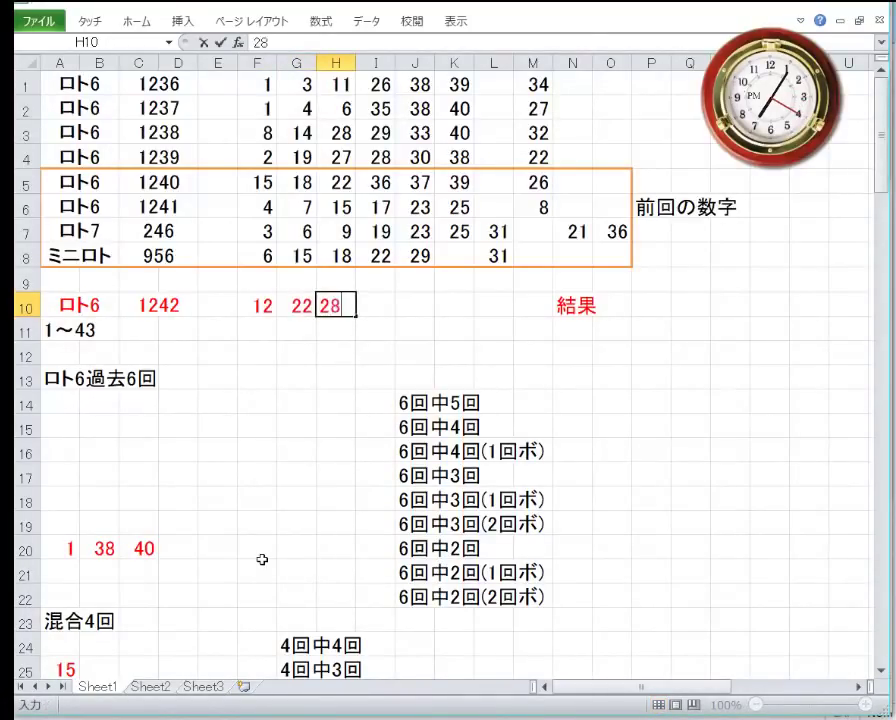
{"action": "key", "text": "Tab"}
{"action": "type", "text": "34"}
{"action": "key", "text": "Tab"}
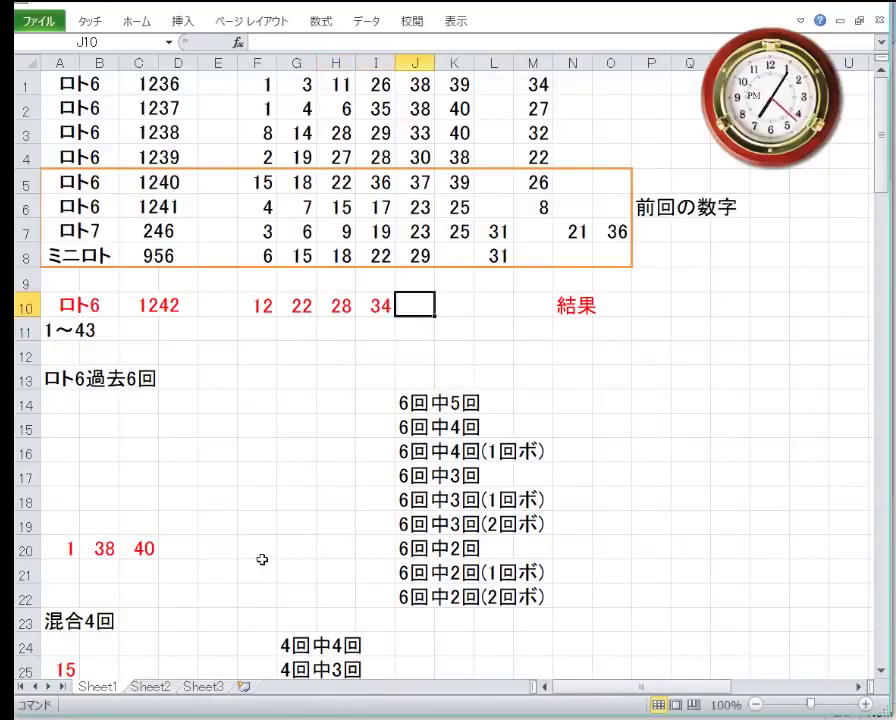
{"action": "type", "text": "37"}
{"action": "key", "text": "Tab"}
{"action": "type", "text": "42"}
{"action": "key", "text": "Tab"}
- Enter the bonus number 33 in cell M10 of the draw 1242 row
{"action": "key", "text": "Tab"}
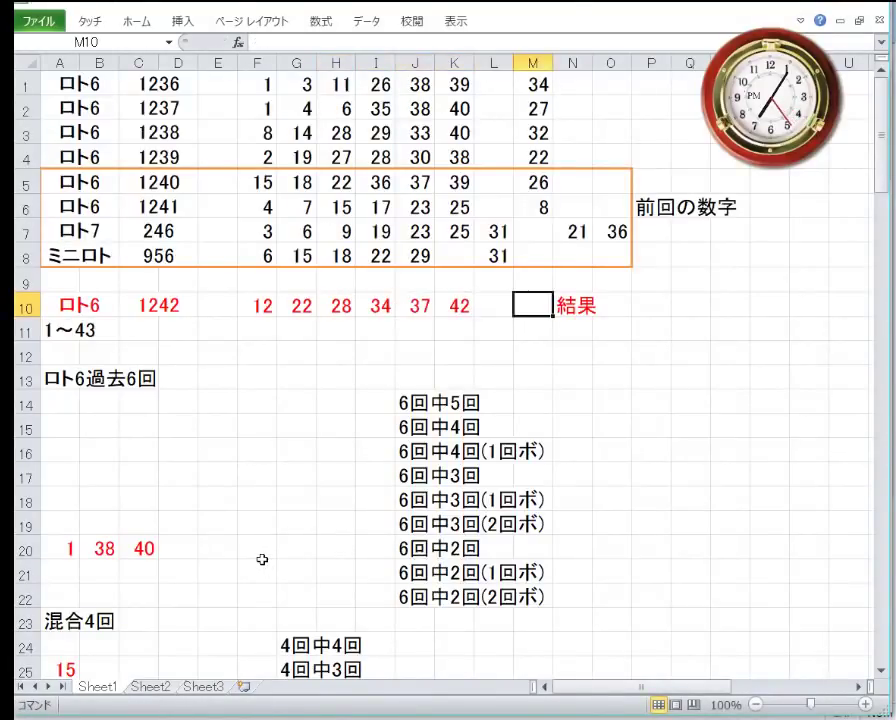
{"action": "type", "text": "33"}
{"action": "key", "text": "Return"}
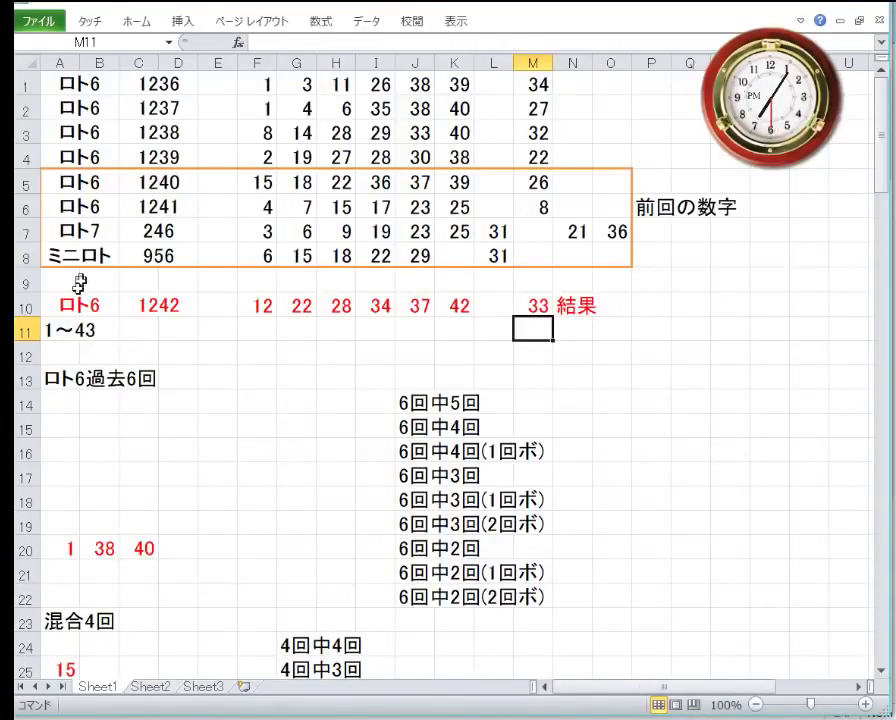
- Copy the draw 1242 result row 10 and insert it as a new row at row 46, below the association and missing-number tables
{"action": "left_click", "coordinate": [30, 305]}
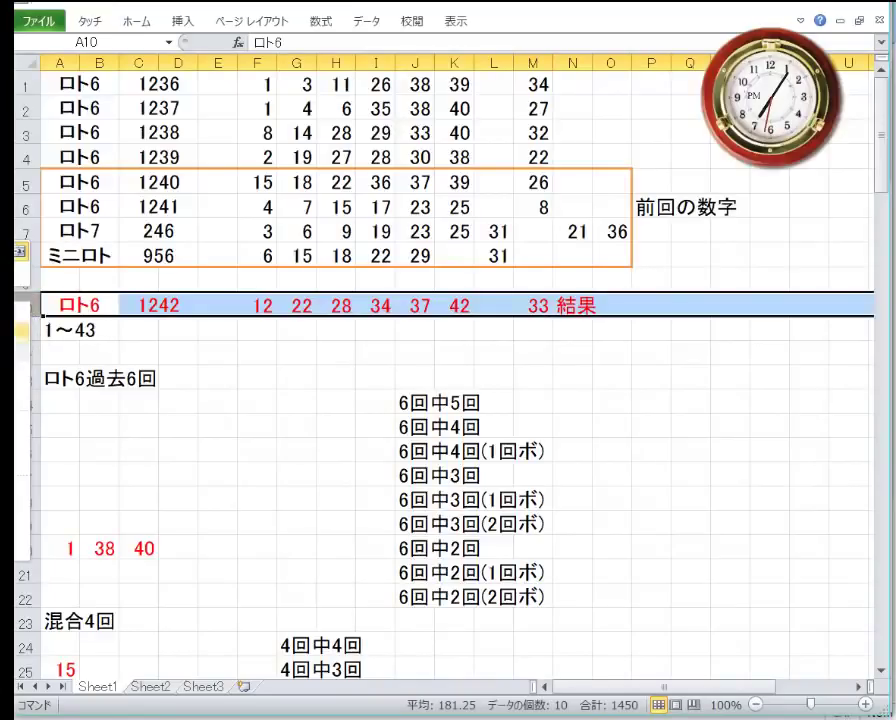
{"action": "key", "text": "ctrl+c"}
{"action": "scroll", "coordinate": [116, 354], "scroll_direction": "down", "scroll_amount": 10}
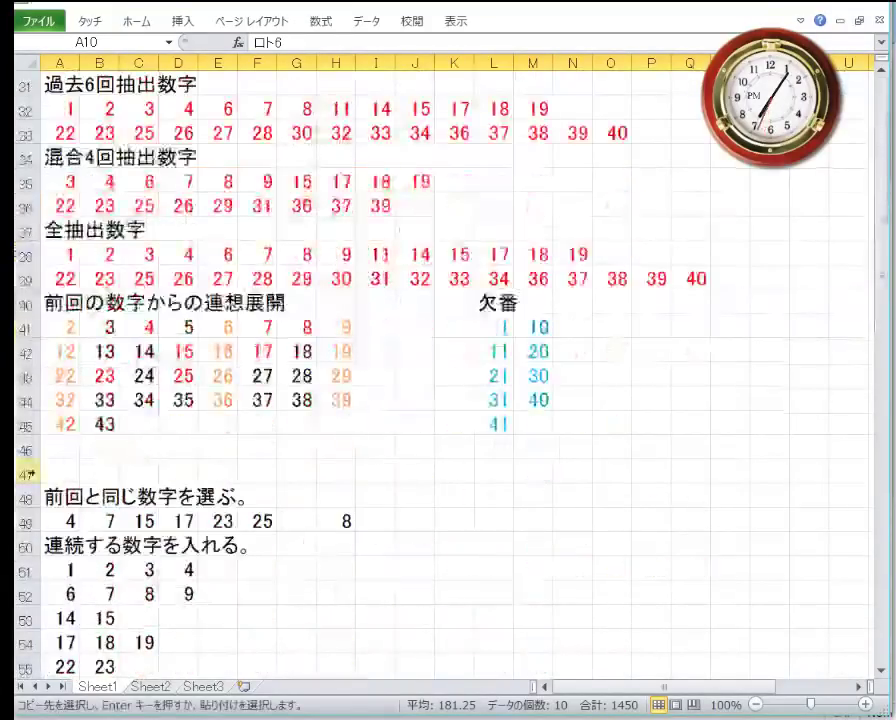
{"action": "left_click", "coordinate": [42, 445]}
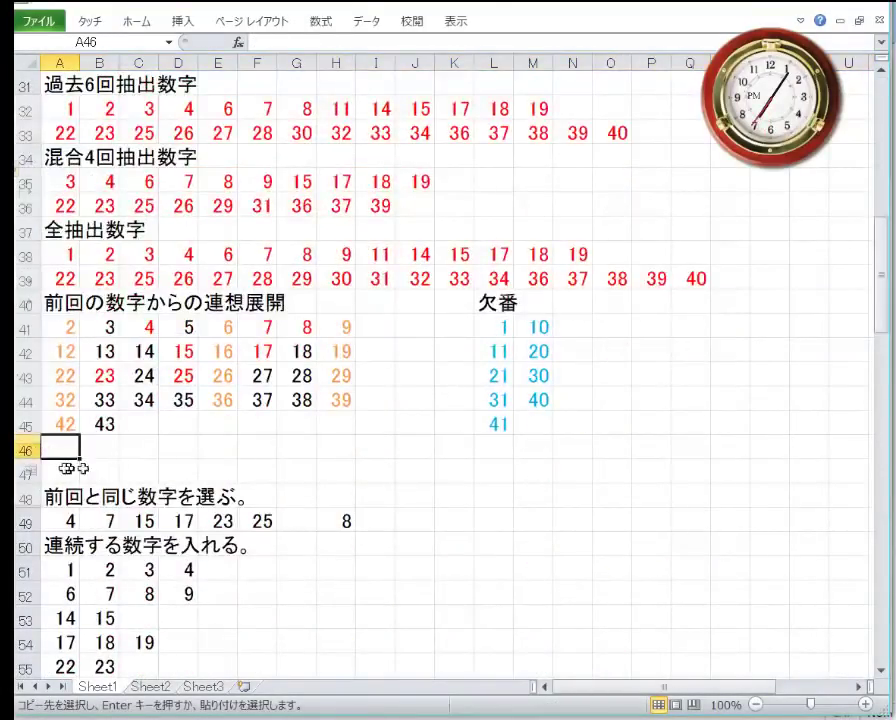
{"action": "left_click", "coordinate": [20, 451]}
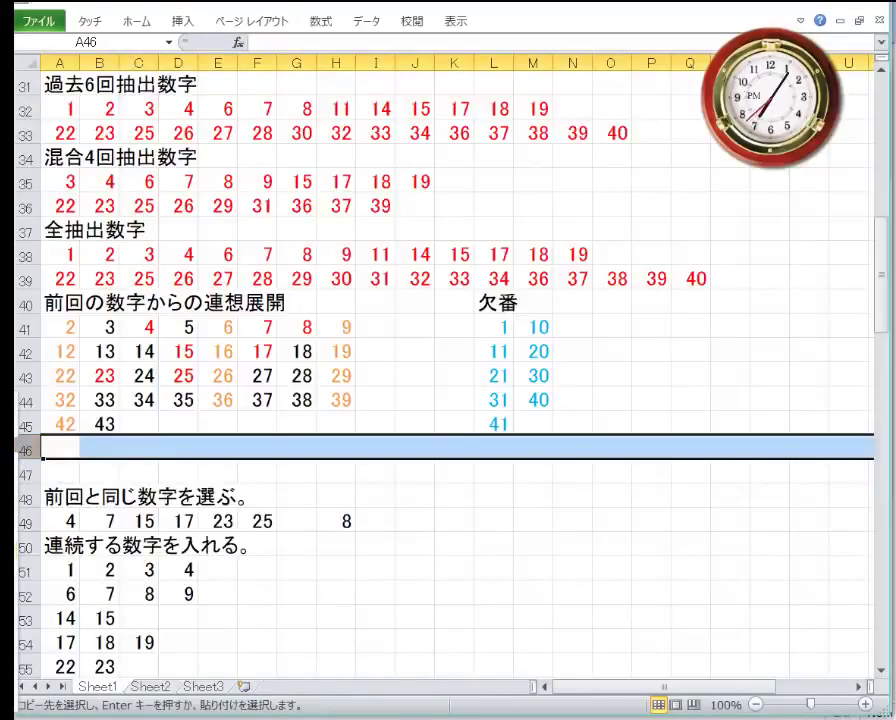
{"action": "key", "text": "ctrl+v"}
{"action": "right_click", "coordinate": [80, 455]}
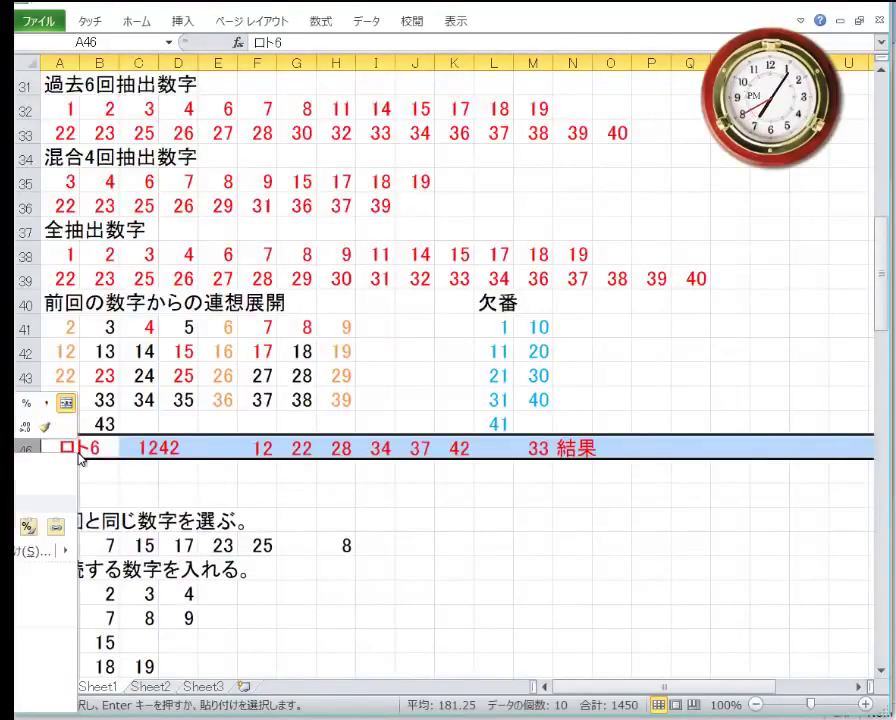
- Insert the copied draw 1242 result row at row 108, above the list of predicted combinations
{"action": "scroll", "coordinate": [200, 520], "scroll_direction": "down", "scroll_amount": 15}
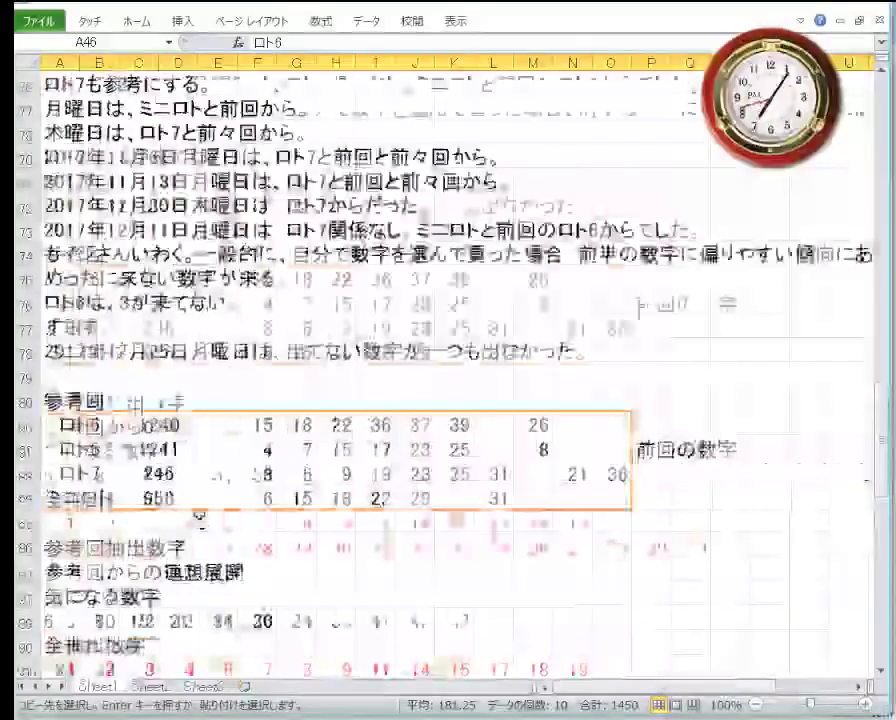
{"action": "scroll", "coordinate": [200, 517], "scroll_direction": "down", "scroll_amount": 6}
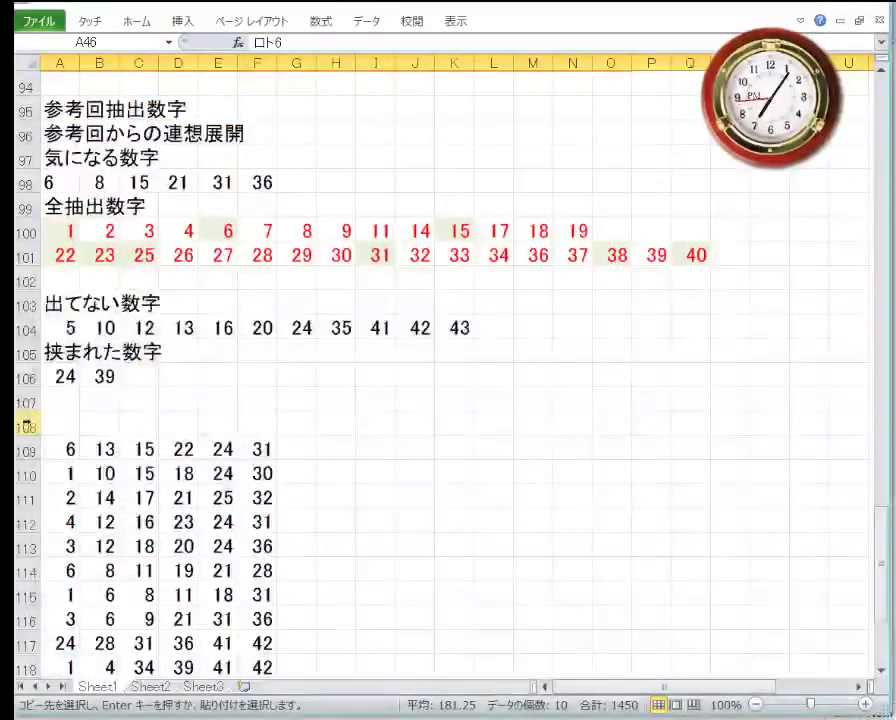
{"action": "left_click", "coordinate": [22, 427]}
{"action": "key", "text": "ctrl+plus"}
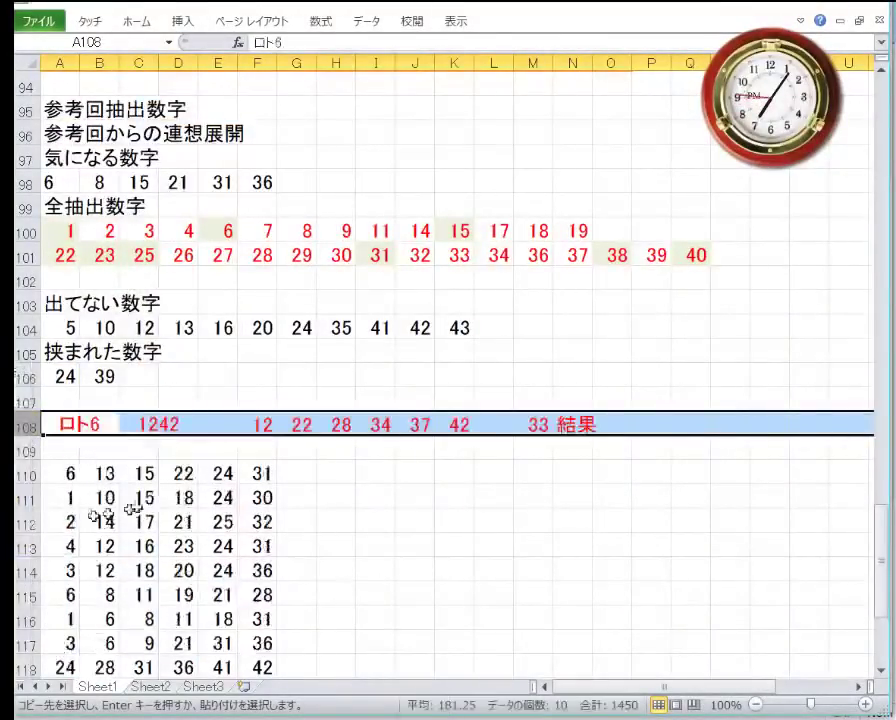
{"action": "left_click", "coordinate": [178, 497]}
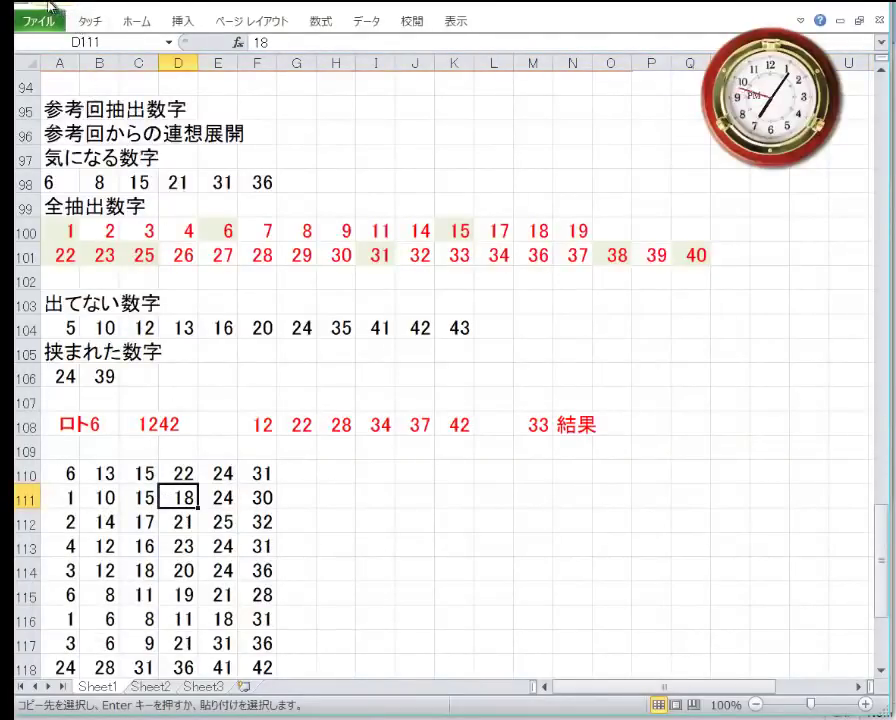
- Turn on filtering for the predicted combinations in A109:F128, using blank row 109 as the header
{"action": "scroll", "coordinate": [208, 310], "scroll_direction": "down", "scroll_amount": 3}
{"action": "left_click_drag", "start_coordinate": [66, 226], "coordinate": [262, 644]}
{"action": "right_click", "coordinate": [205, 310]}
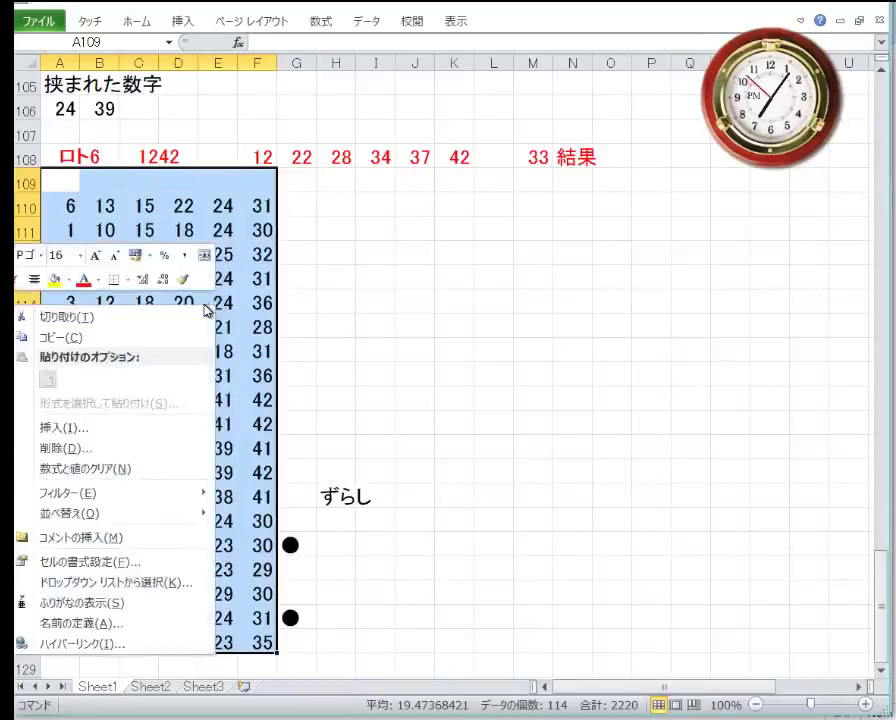
{"action": "left_click", "coordinate": [366, 24]}
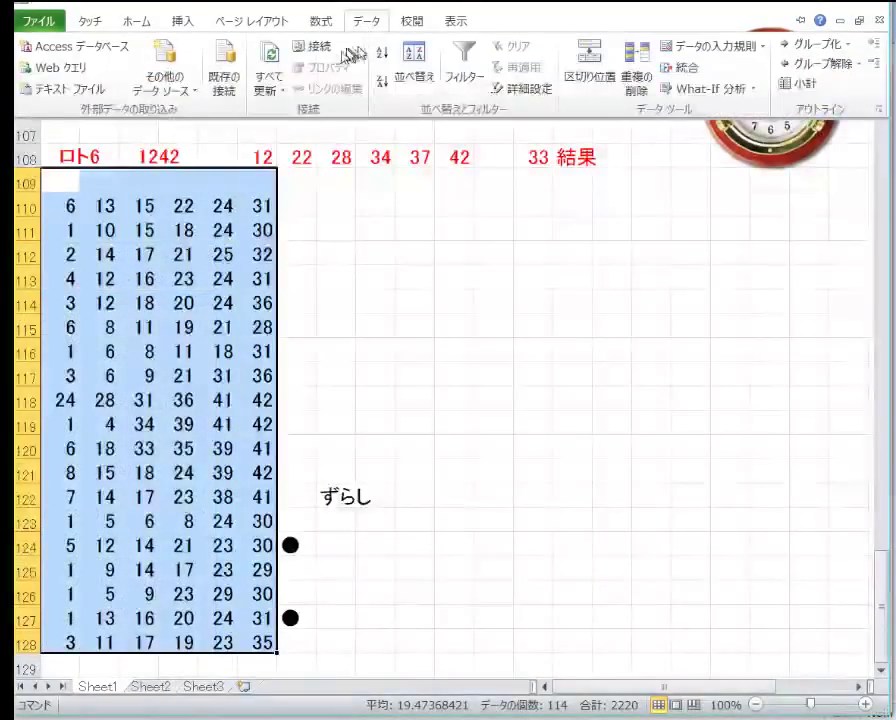
{"action": "left_click", "coordinate": [463, 60]}
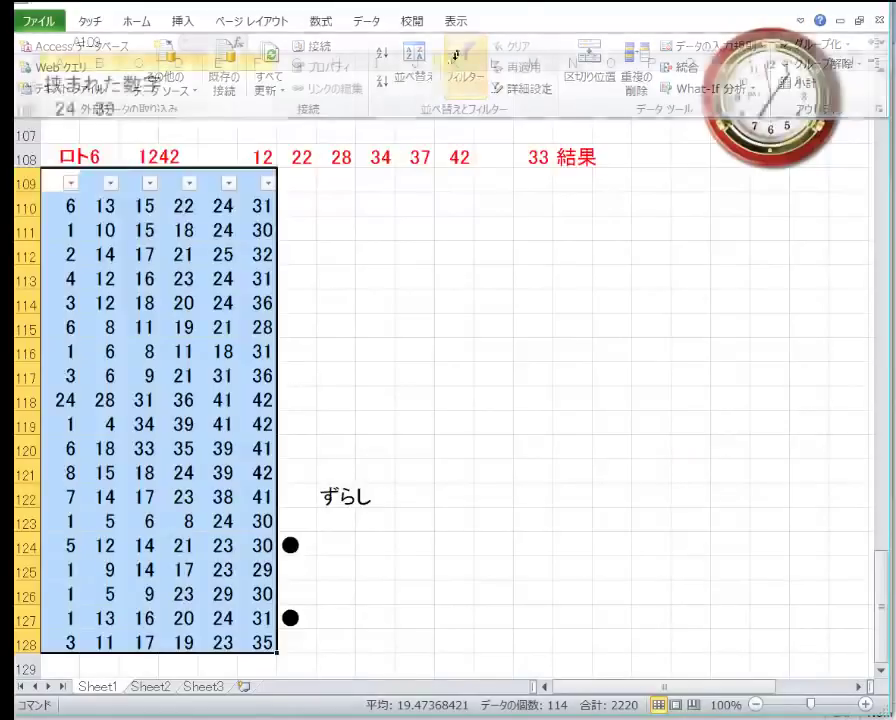
{"action": "left_click", "coordinate": [338, 280]}
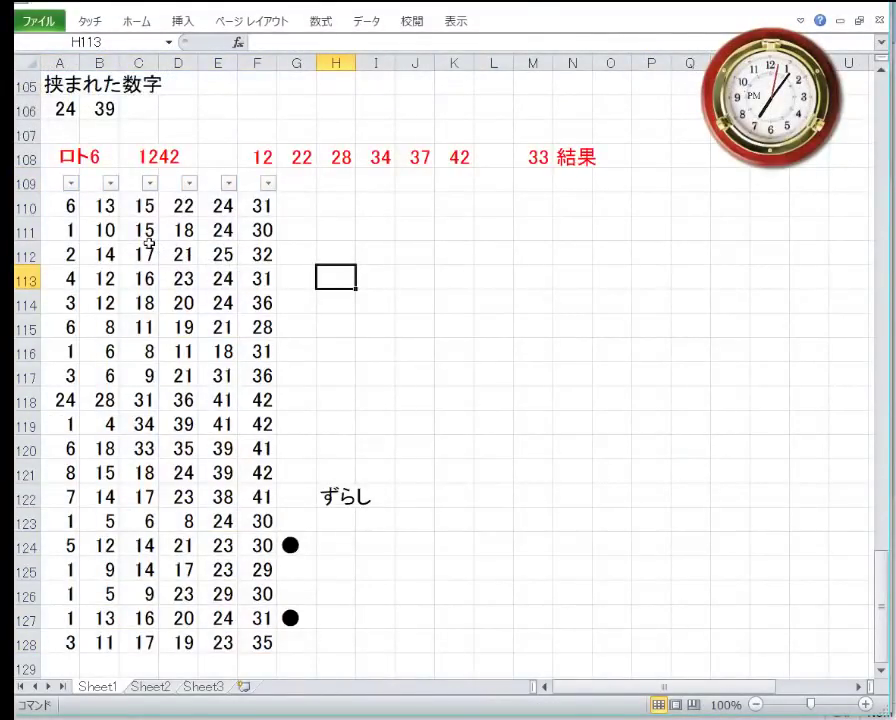
- Filter column B of the predicted combinations to show only the drawn numbers 12 and 28
{"action": "left_click", "coordinate": [110, 184]}
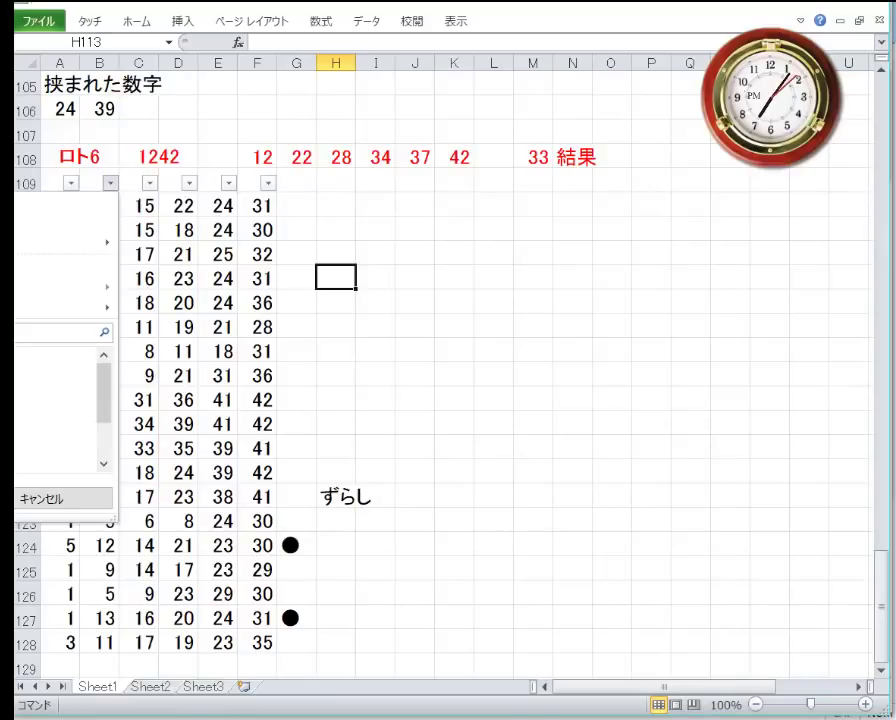
{"action": "scroll", "coordinate": [58, 408], "scroll_direction": "down", "scroll_amount": 3}
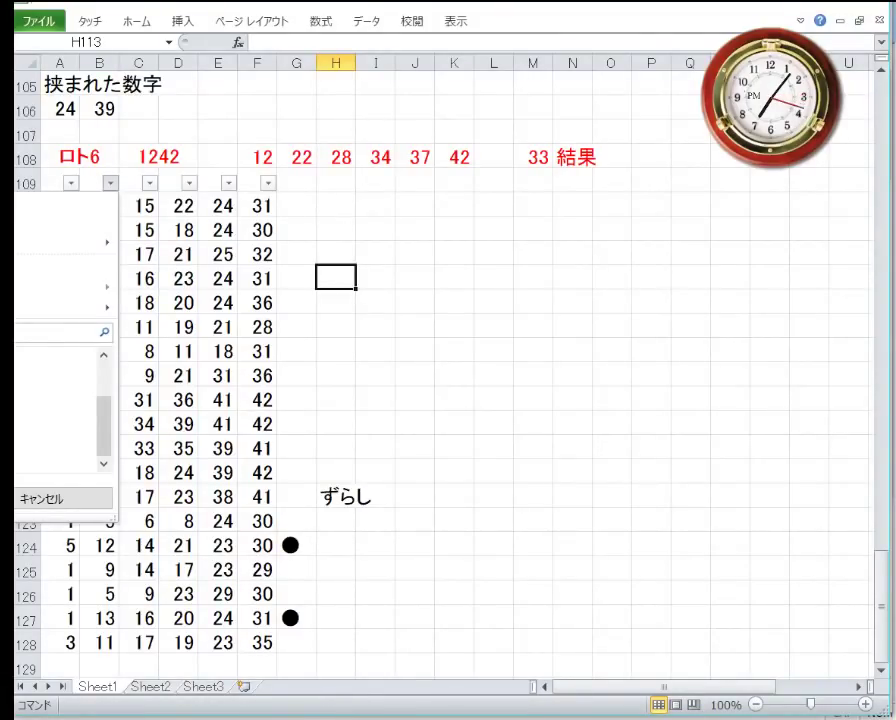
{"action": "key", "text": "Return"}
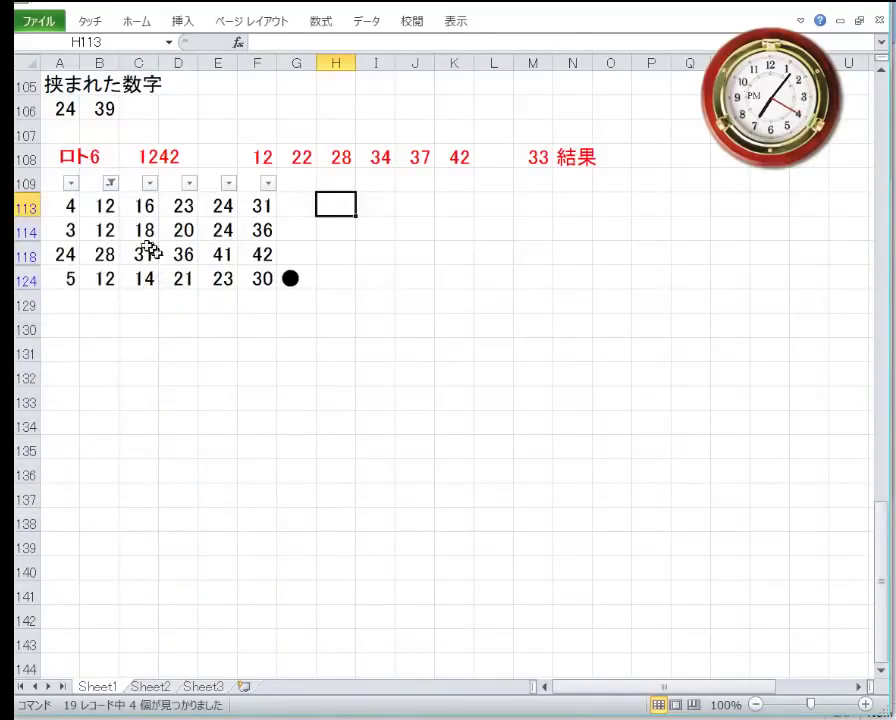
- Fill the filtered 12 and 28 cells in column B with yellow and clear that column's filter
{"action": "left_click_drag", "start_coordinate": [104, 205], "coordinate": [84, 280]}
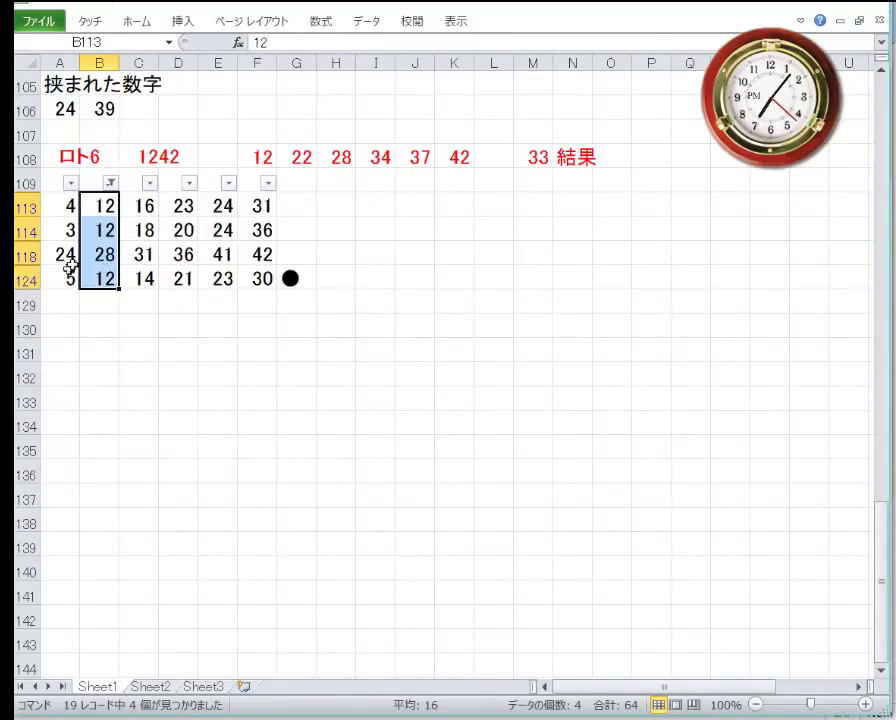
{"action": "left_click", "coordinate": [140, 22]}
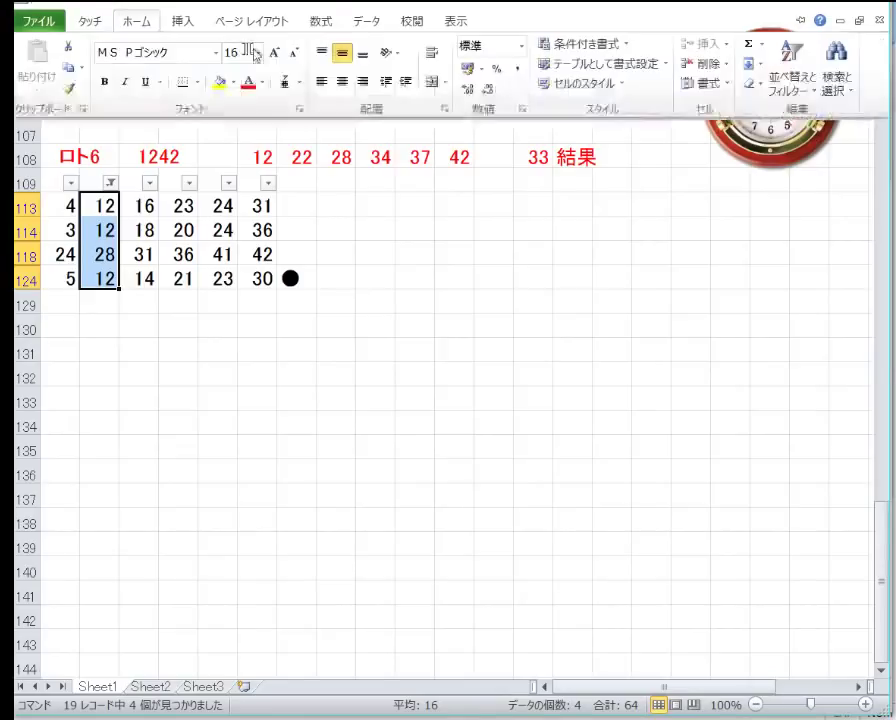
{"action": "left_click", "coordinate": [224, 82]}
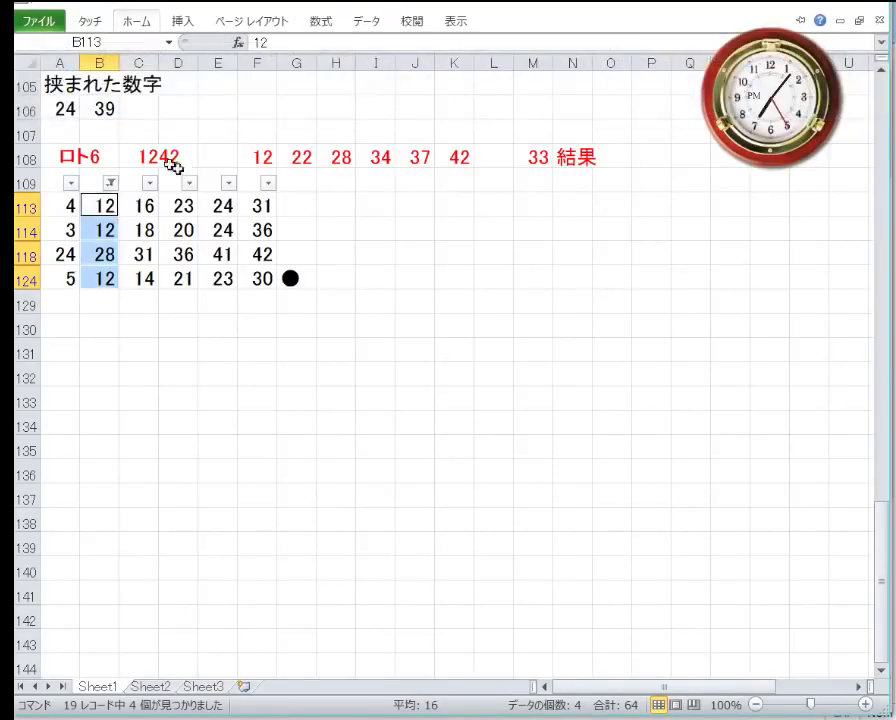
{"action": "left_click", "coordinate": [111, 183]}
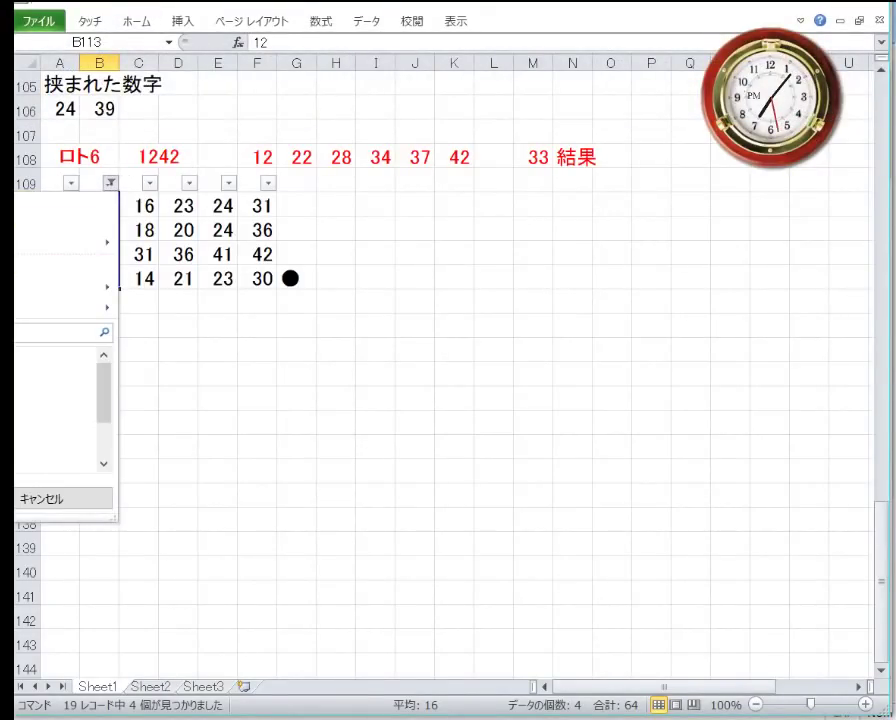
{"action": "left_click", "coordinate": [66, 262]}
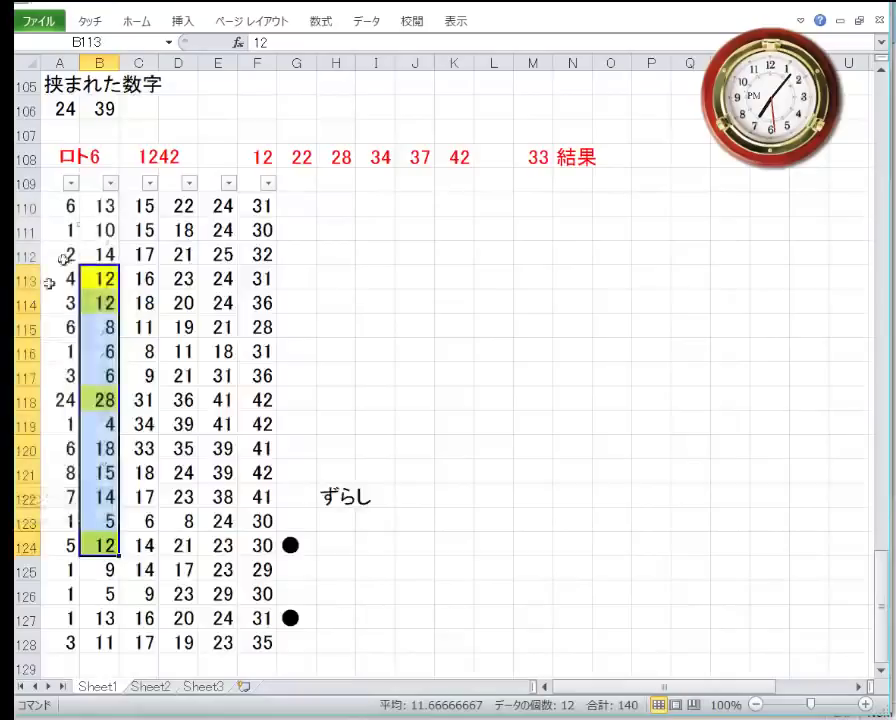
- Filter column C of the predicted combinations to show only the drawn number 34
{"action": "left_click", "coordinate": [149, 183]}
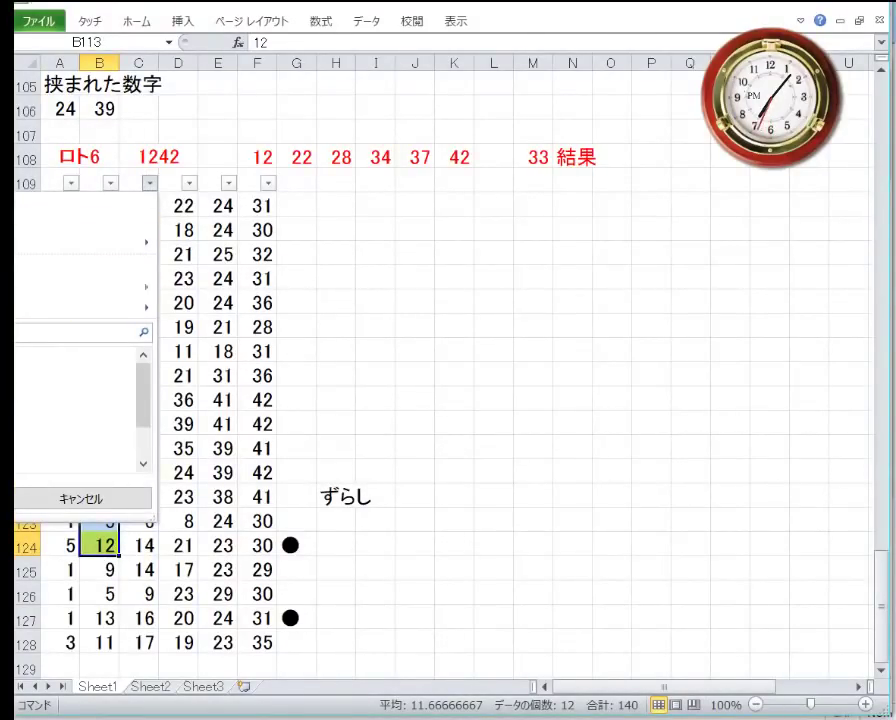
{"action": "scroll", "coordinate": [75, 405], "scroll_direction": "down", "scroll_amount": 3}
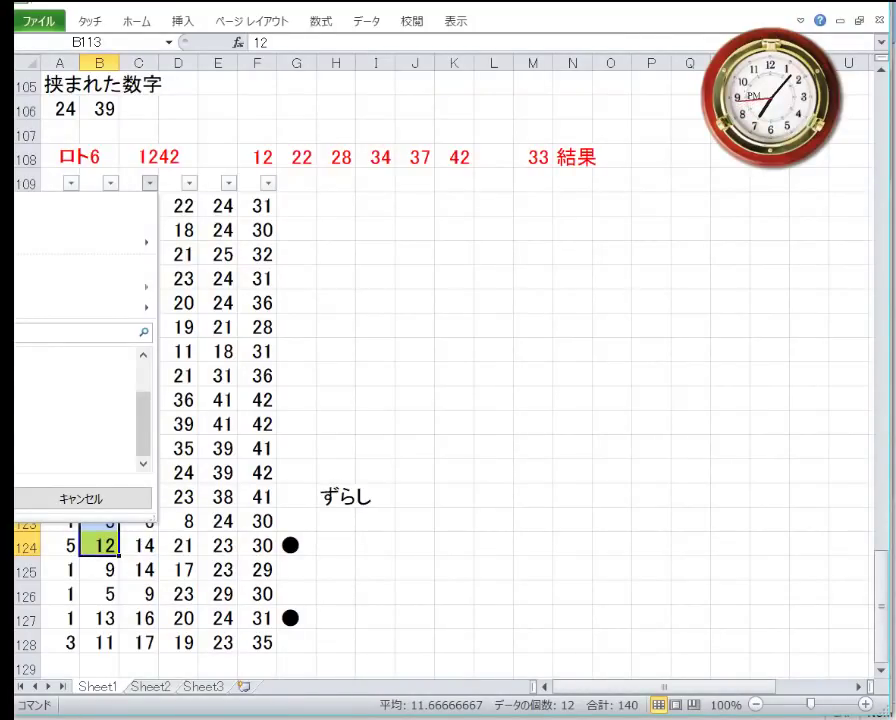
{"action": "key", "text": "Return"}
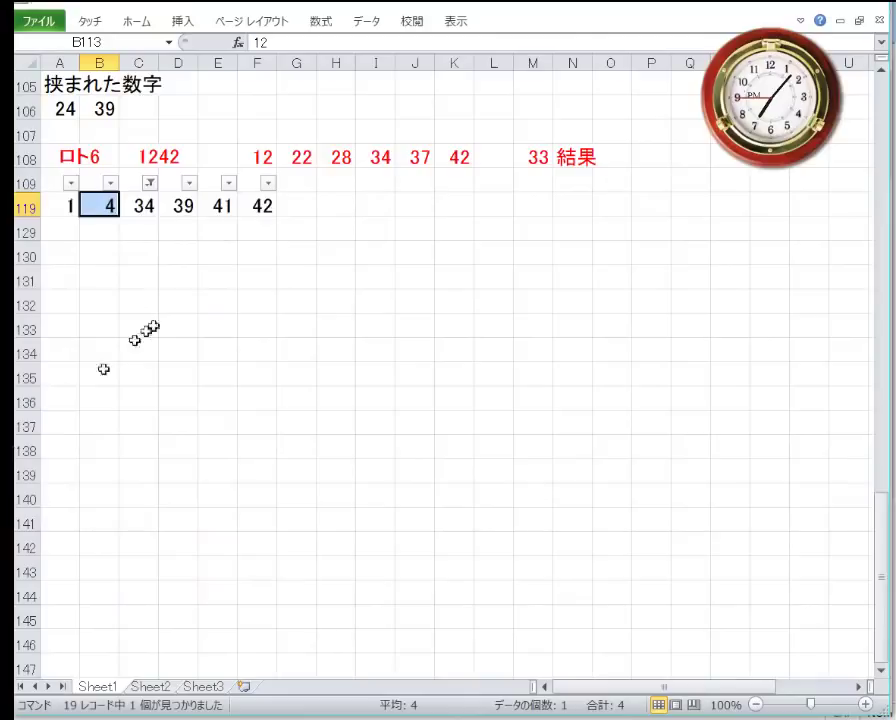
- Fill the filtered 34 cell in column C with yellow and clear that column's filter
{"action": "left_click", "coordinate": [150, 207]}
{"action": "left_click", "coordinate": [145, 24]}
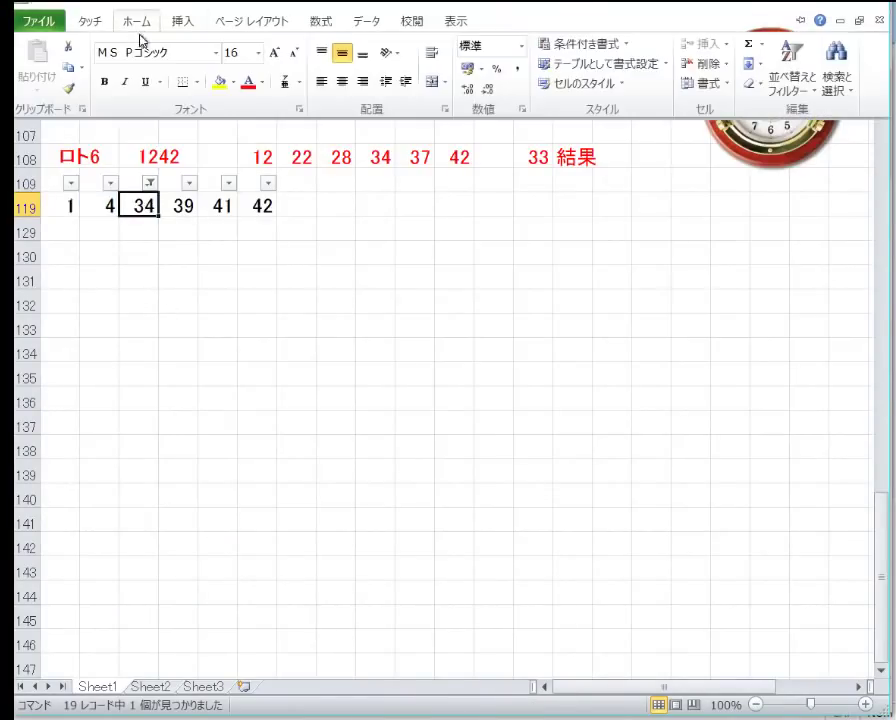
{"action": "left_click", "coordinate": [214, 84]}
{"action": "left_click", "coordinate": [150, 182]}
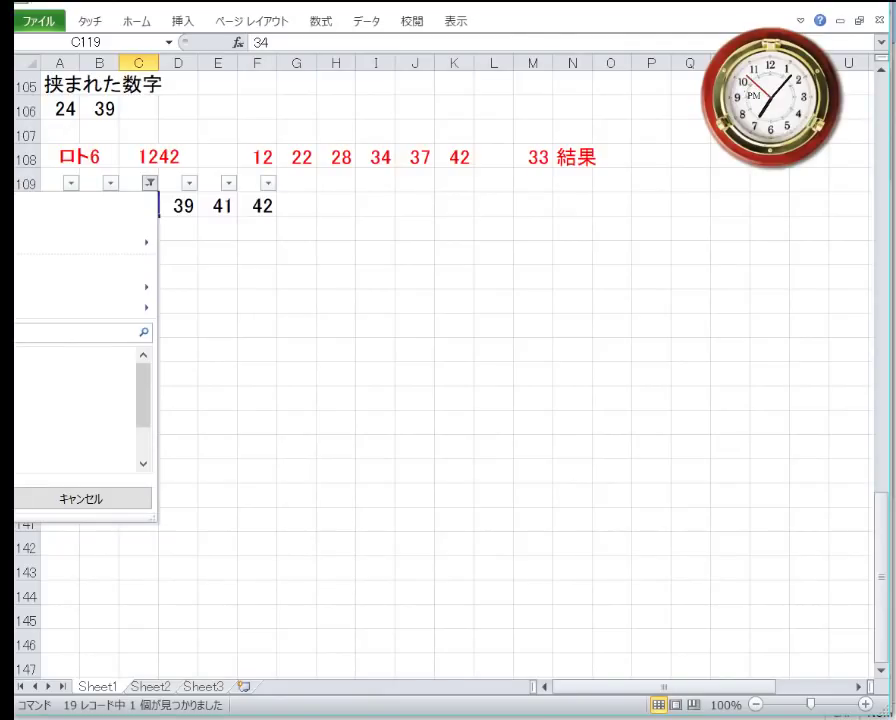
{"action": "left_click", "coordinate": [20, 268]}
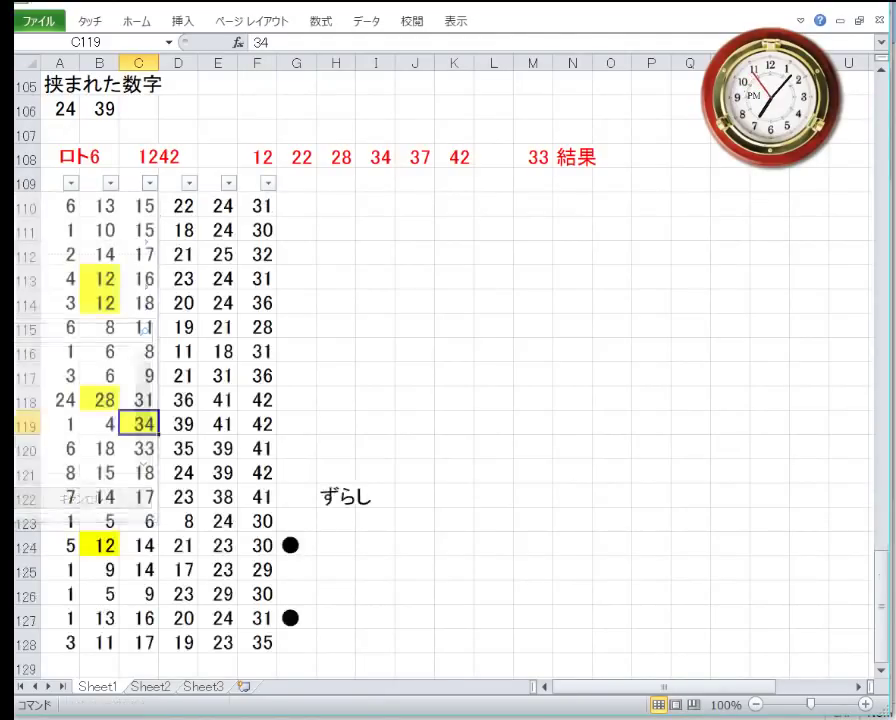
- Filter column D of the predicted combinations to show only the drawn number 22
{"action": "left_click", "coordinate": [189, 182]}
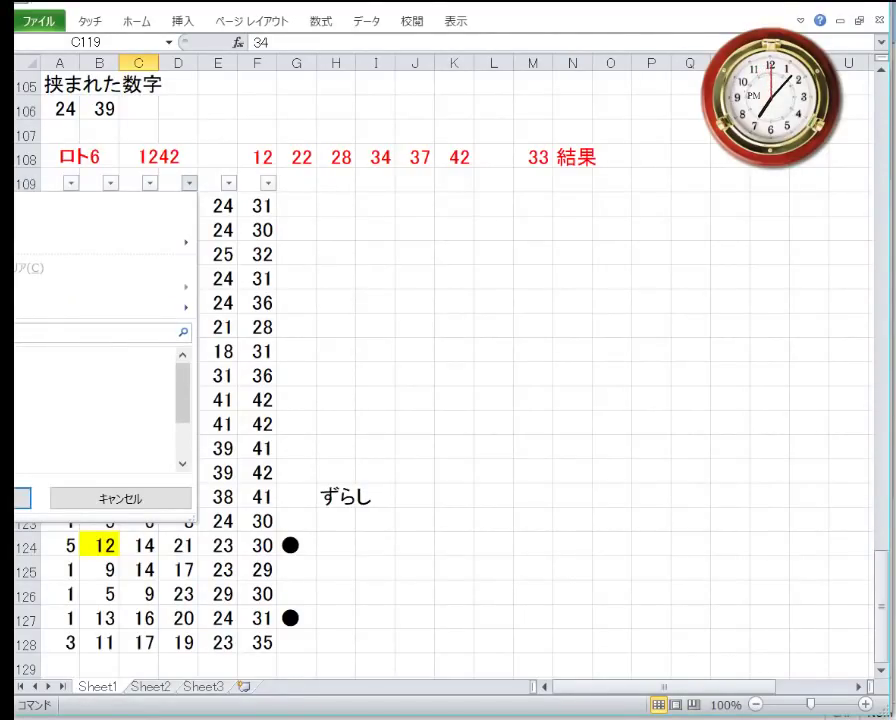
{"action": "scroll", "coordinate": [100, 410], "scroll_direction": "down", "scroll_amount": 3}
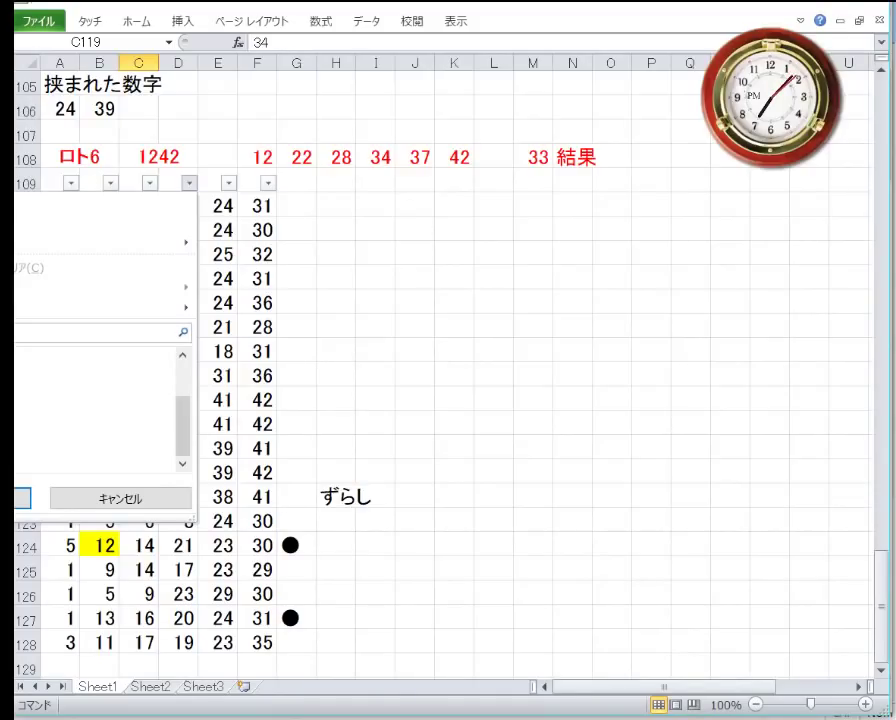
{"action": "left_click", "coordinate": [22, 498]}
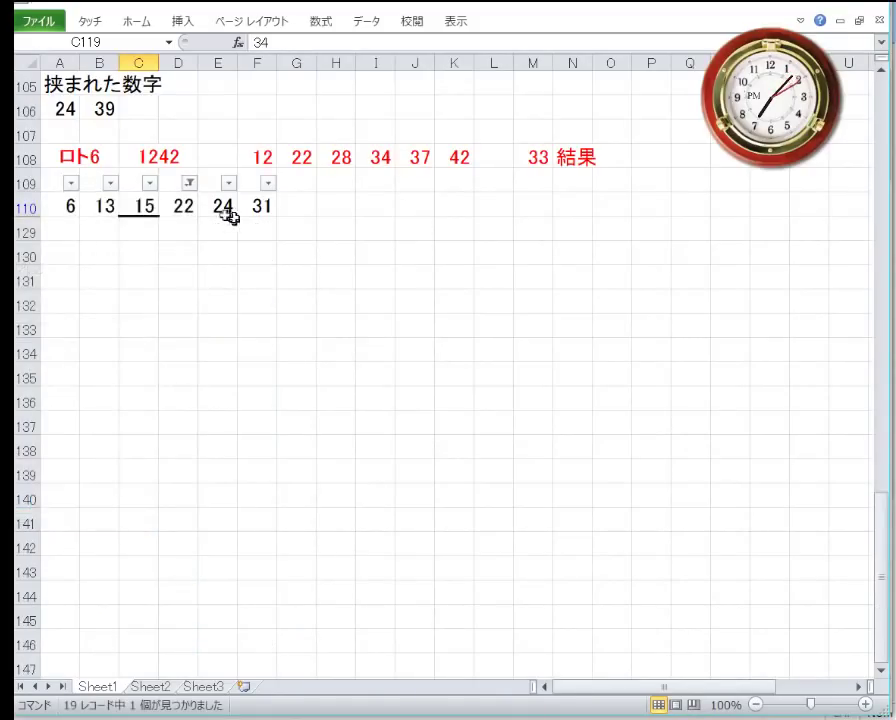
- Fill the filtered 22 cell in column D with yellow and clear that column's filter
{"action": "left_click", "coordinate": [182, 208]}
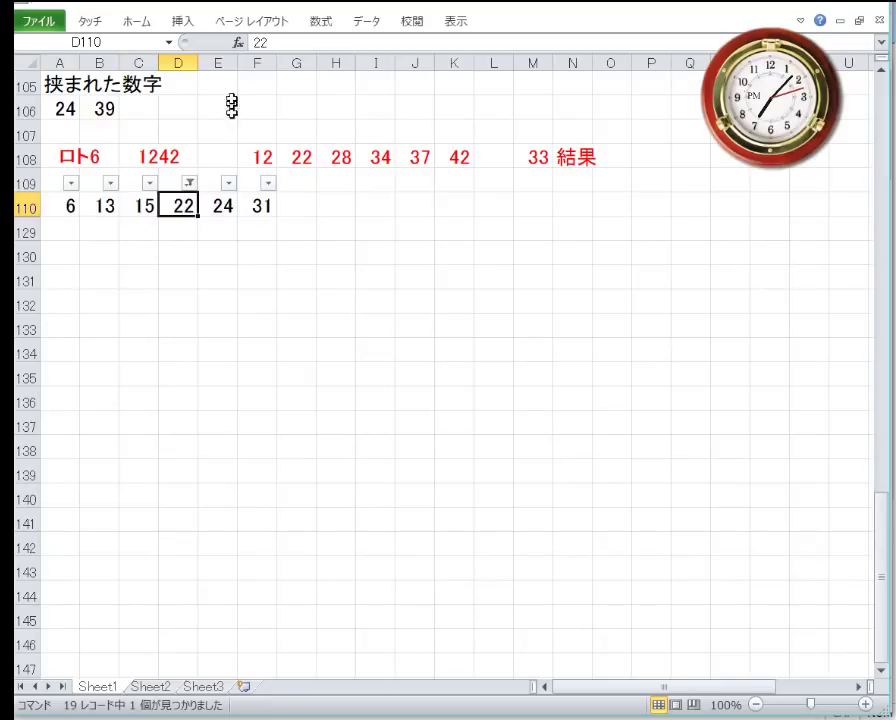
{"action": "left_click", "coordinate": [140, 24]}
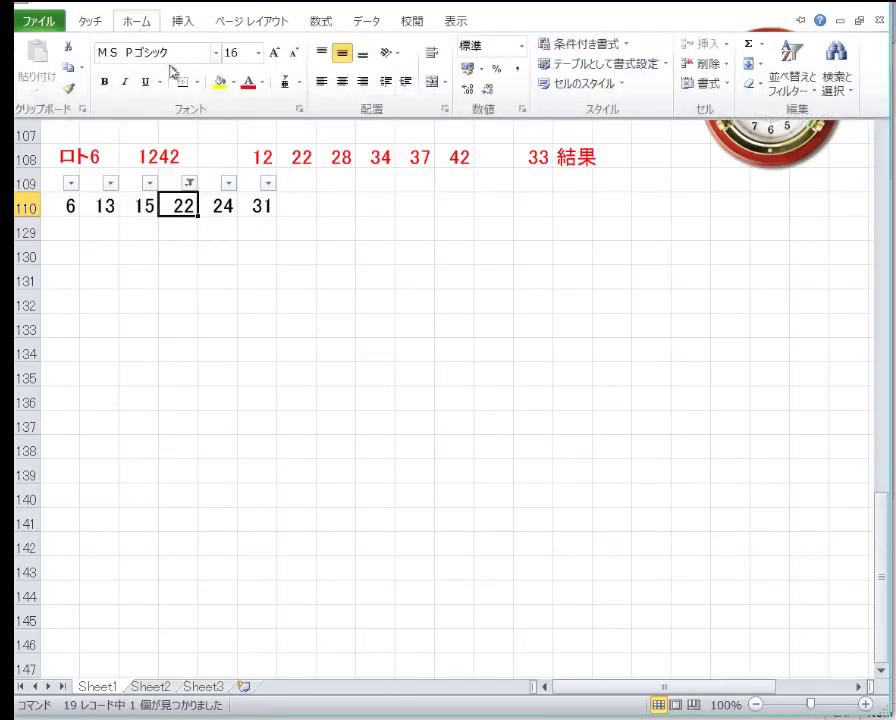
{"action": "left_click", "coordinate": [222, 88]}
{"action": "left_click", "coordinate": [190, 183]}
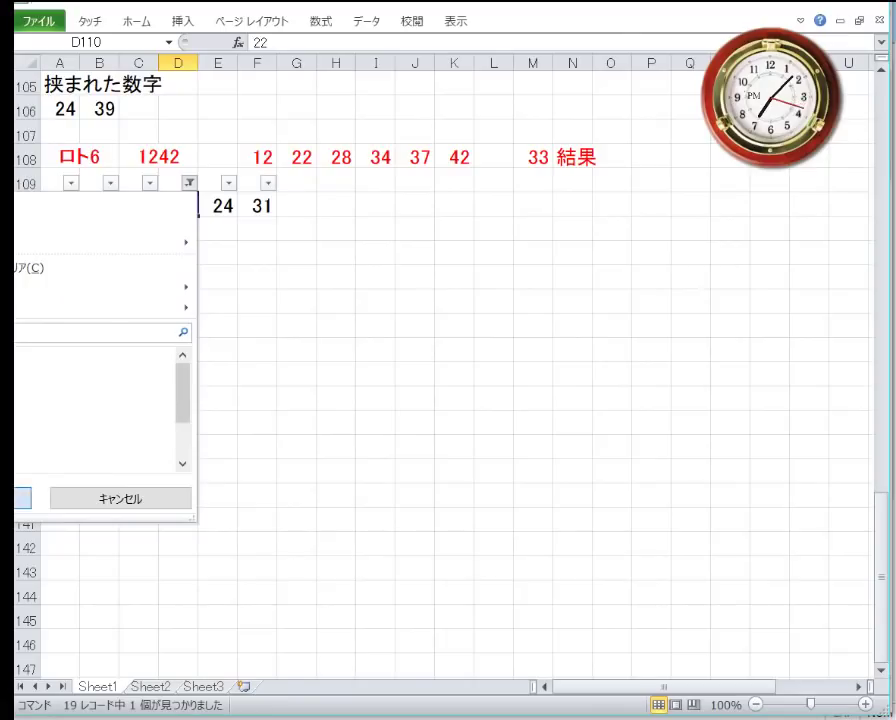
{"action": "left_click", "coordinate": [20, 497]}
{"action": "left_click", "coordinate": [229, 184]}
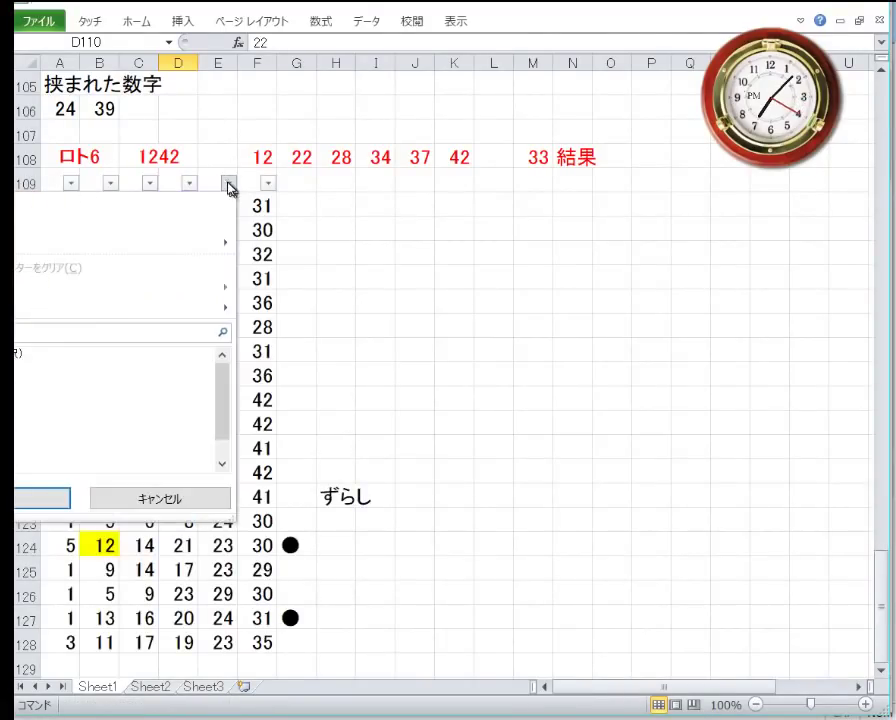
{"action": "left_click", "coordinate": [16, 353]}
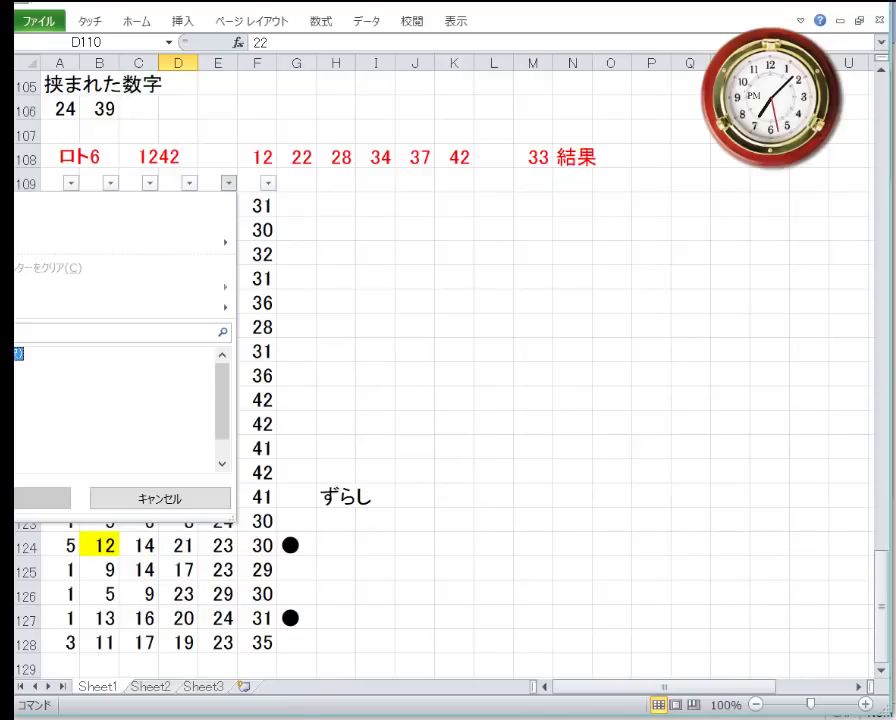
{"action": "scroll", "coordinate": [115, 405], "scroll_direction": "down", "scroll_amount": 1}
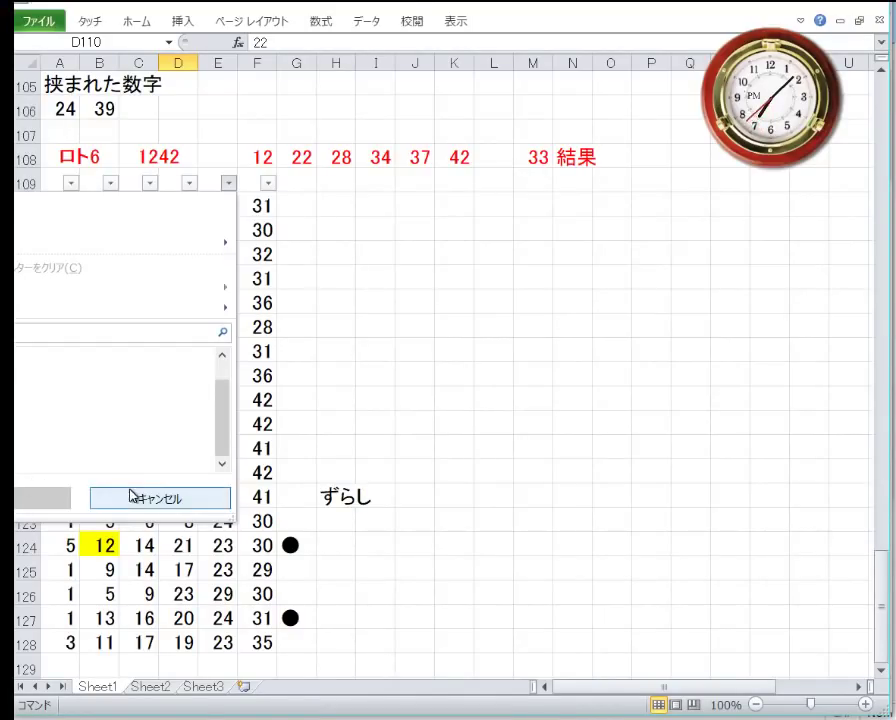
{"action": "left_click", "coordinate": [161, 494]}
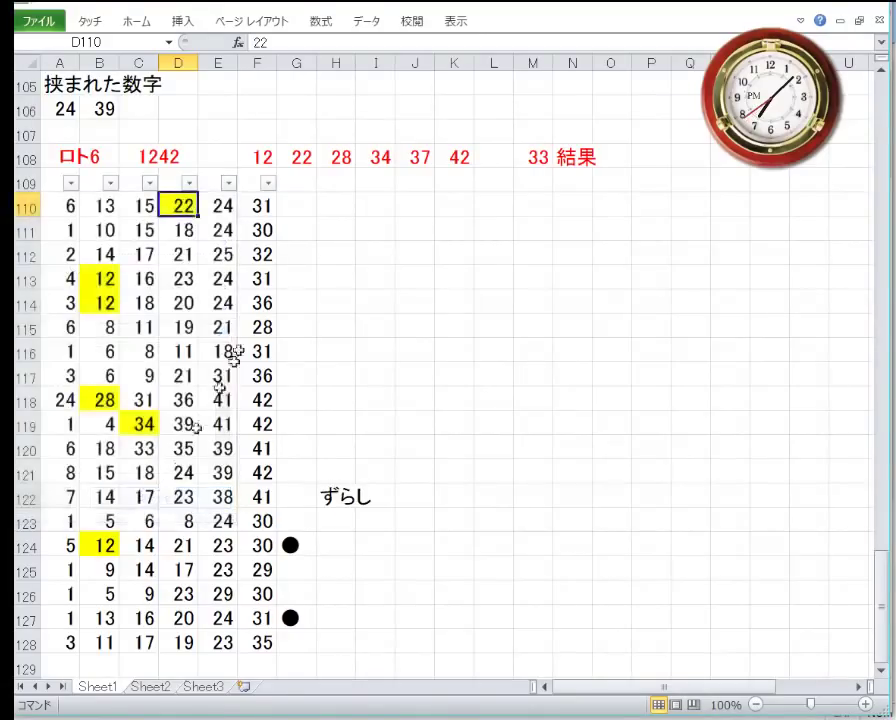
- Filter column F of the predicted combinations to show only the drawn number 42
{"action": "left_click", "coordinate": [268, 184]}
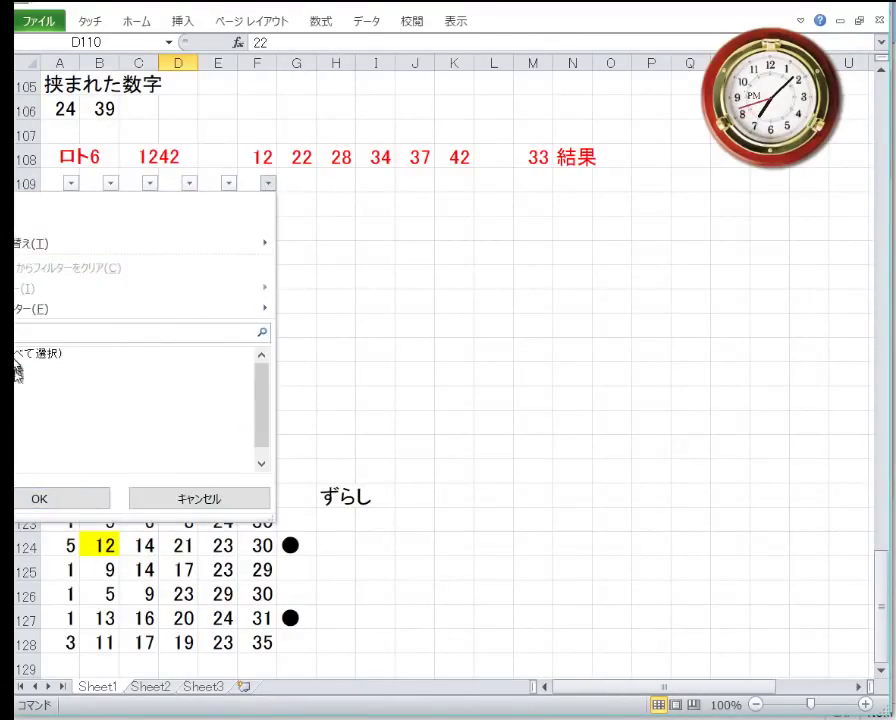
{"action": "left_click", "coordinate": [20, 353]}
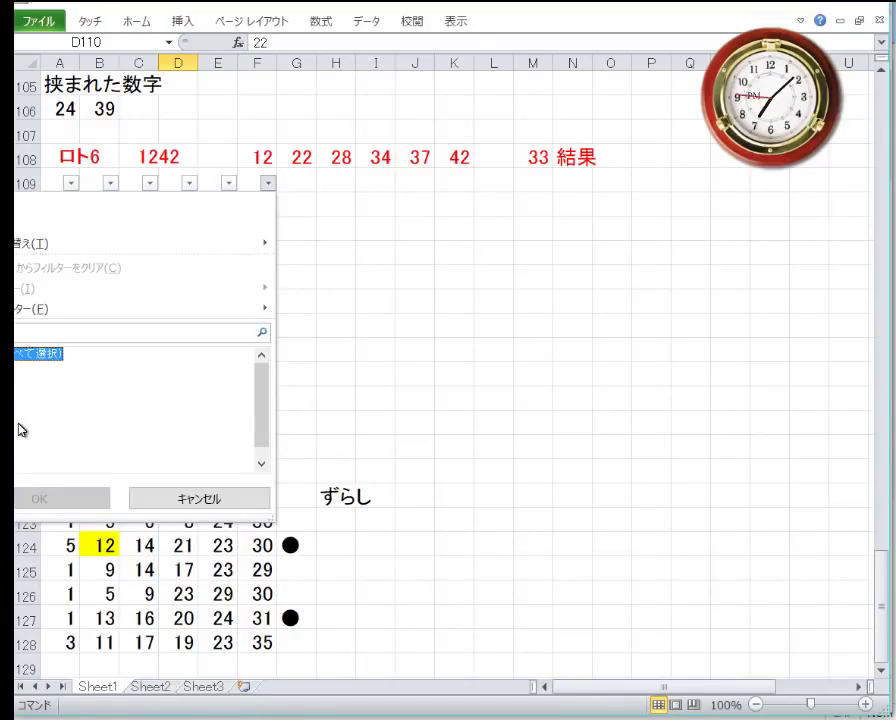
{"action": "scroll", "coordinate": [24, 438], "scroll_direction": "down", "scroll_amount": 1}
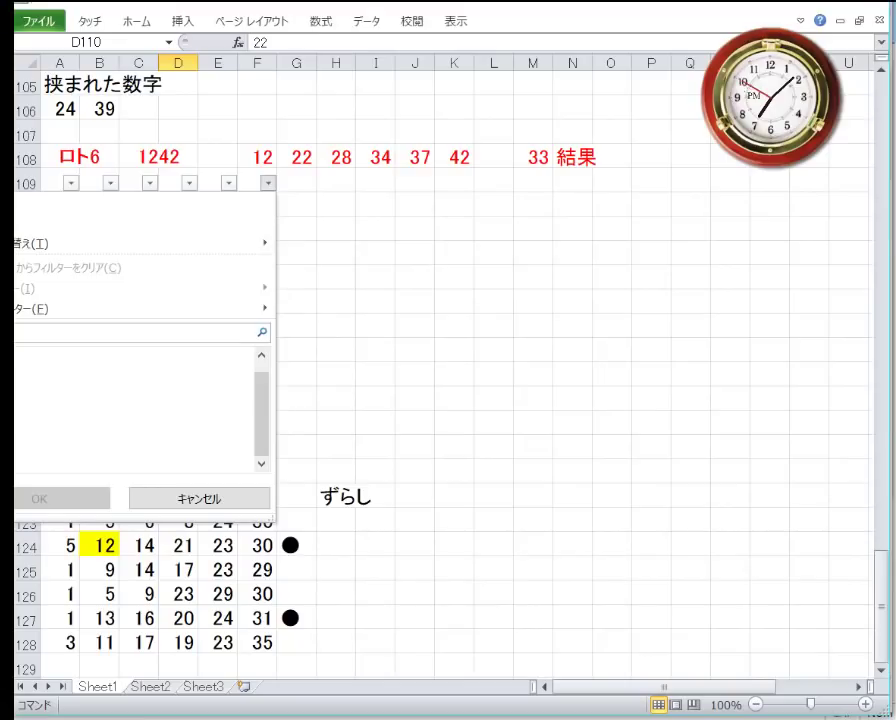
{"action": "left_click", "coordinate": [44, 500]}
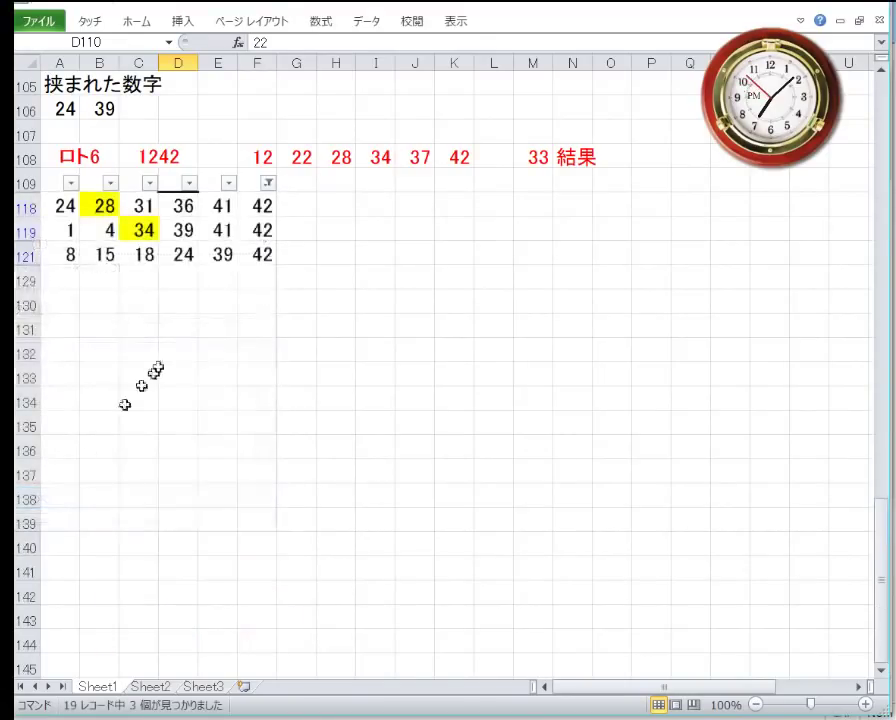
- Fill the filtered 42 cells in column F with yellow and clear that column's filter
{"action": "left_click_drag", "start_coordinate": [258, 207], "coordinate": [257, 232]}
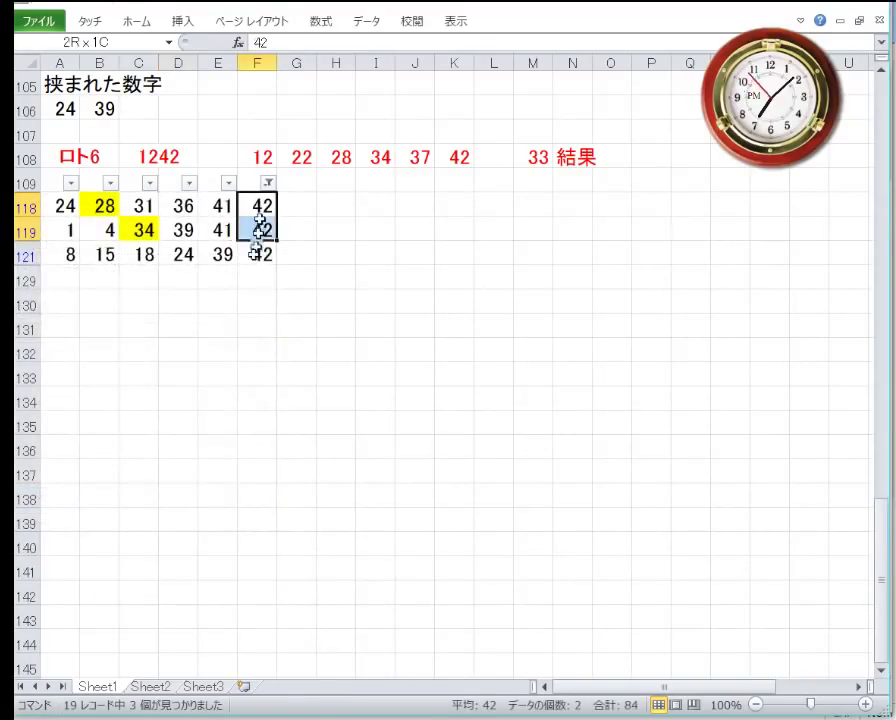
{"action": "left_click", "coordinate": [136, 21]}
{"action": "left_click", "coordinate": [211, 83]}
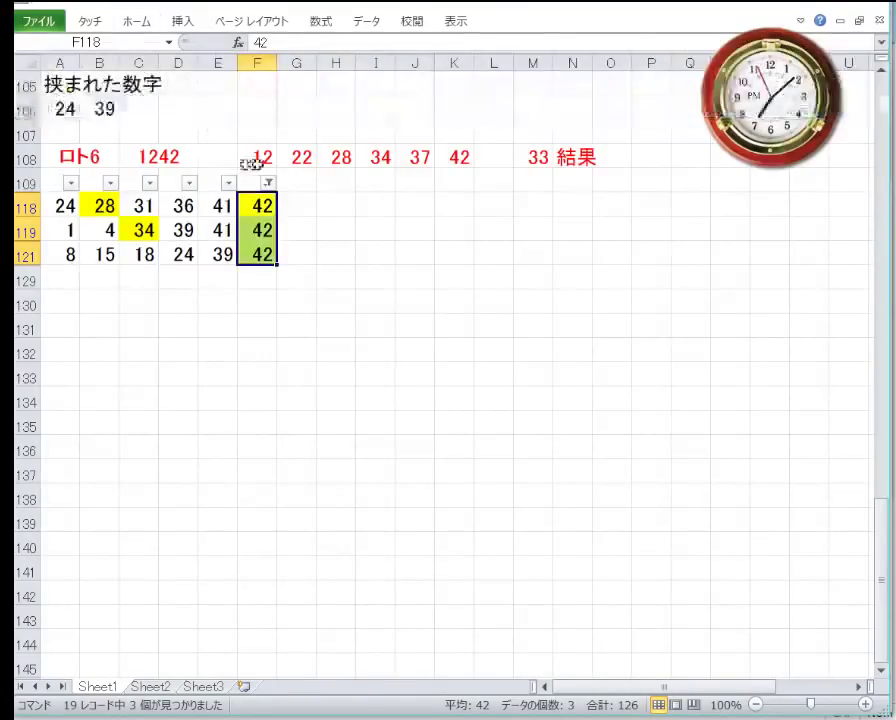
{"action": "left_click", "coordinate": [268, 182]}
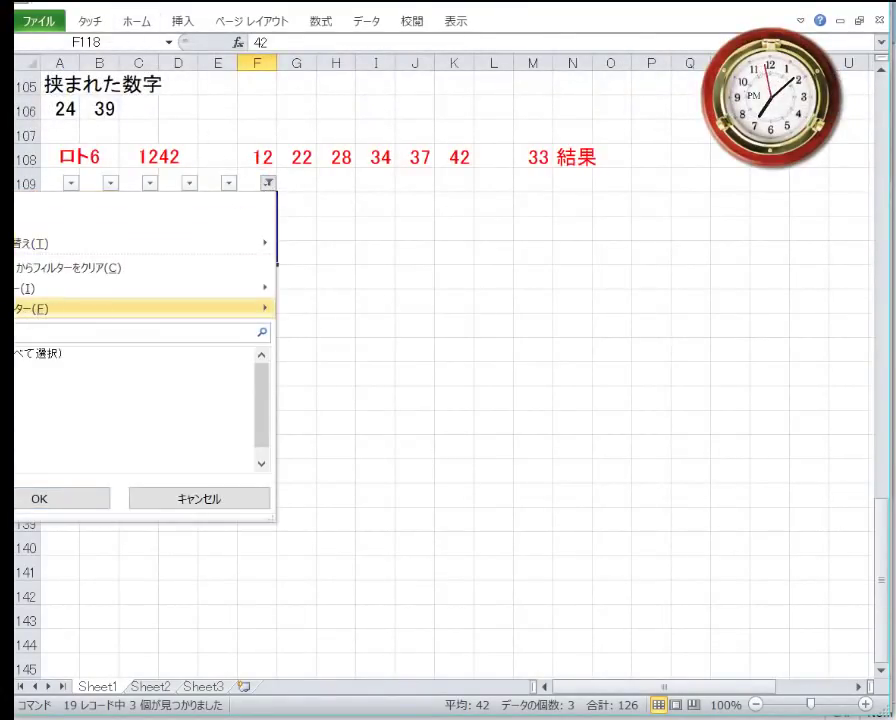
{"action": "left_click", "coordinate": [65, 493]}
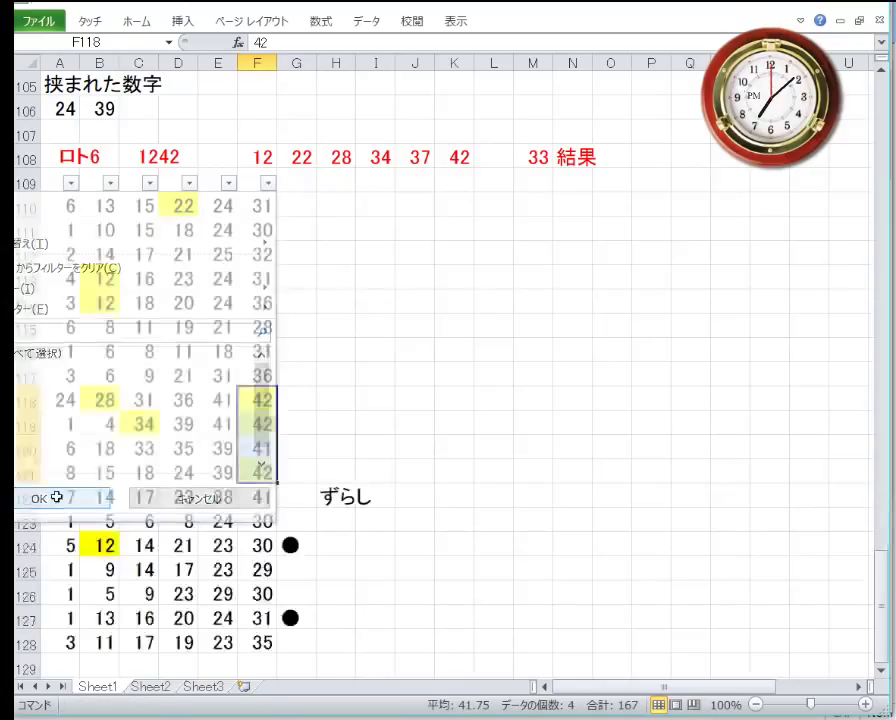
{"action": "left_click", "coordinate": [380, 330]}
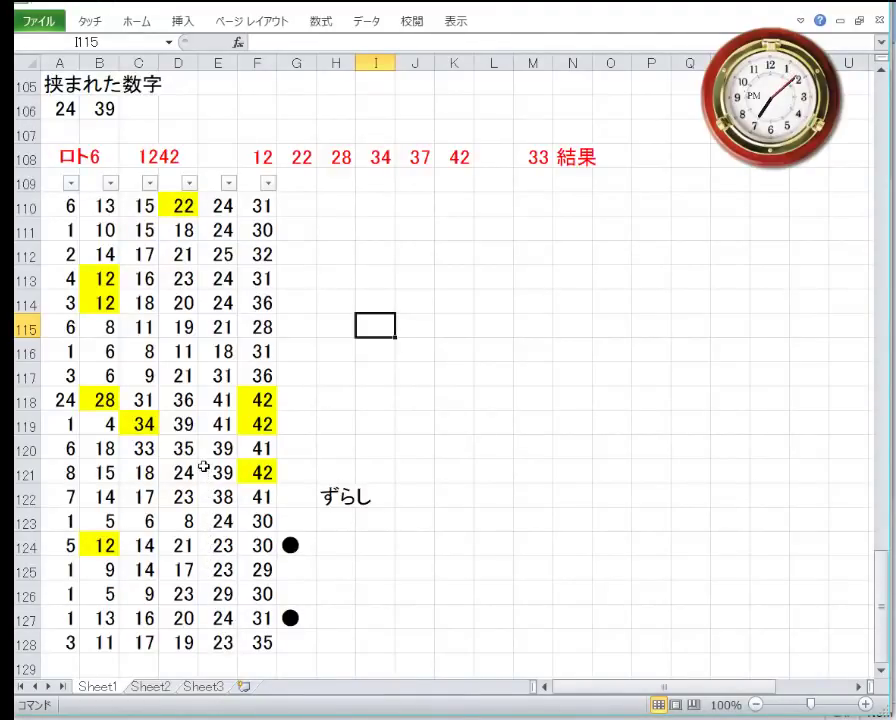
- Fill the bonus number 33 in cell C120 of the predicted combinations with light orange
{"action": "left_click", "coordinate": [140, 456]}
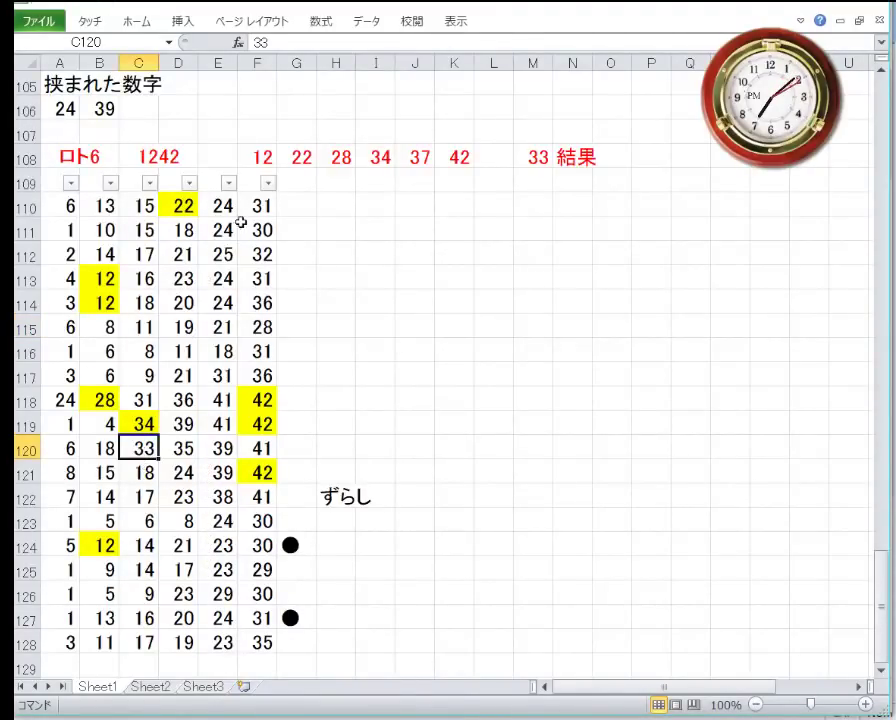
{"action": "left_click", "coordinate": [140, 22]}
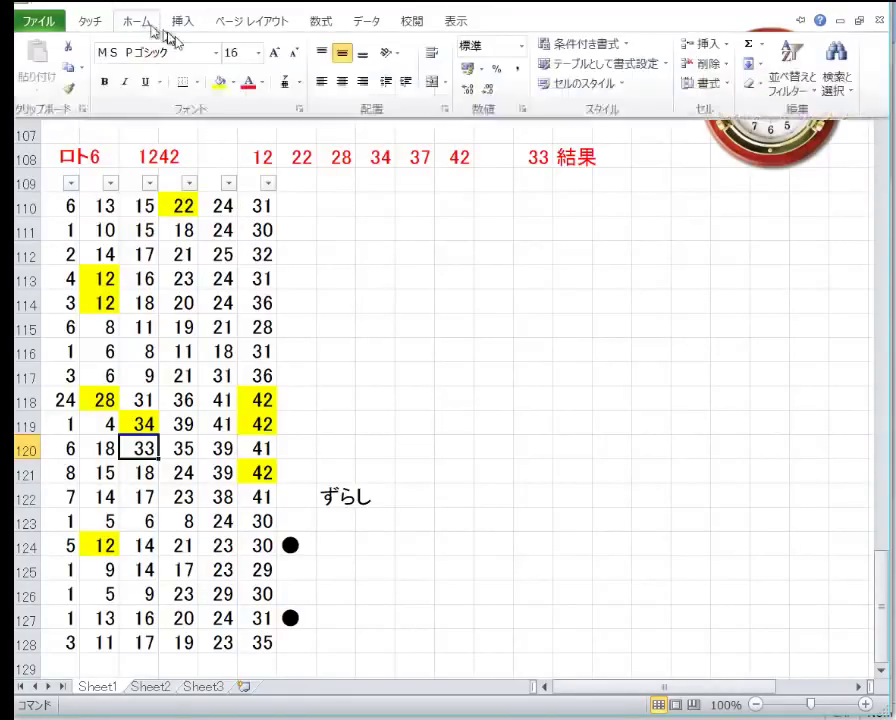
{"action": "left_click", "coordinate": [240, 89]}
{"action": "left_click", "coordinate": [228, 134]}
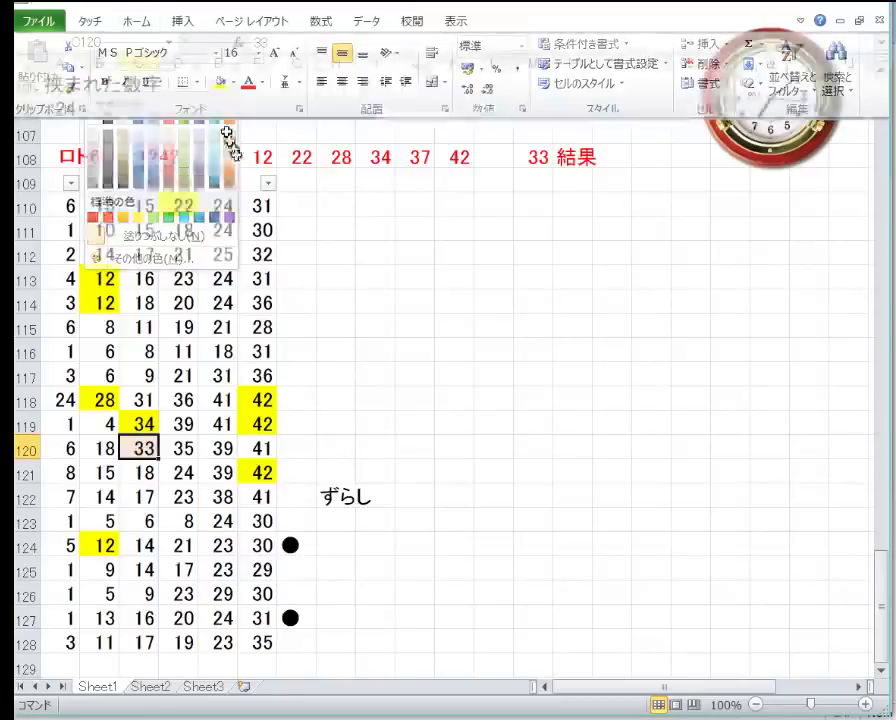
{"action": "left_click", "coordinate": [400, 378]}
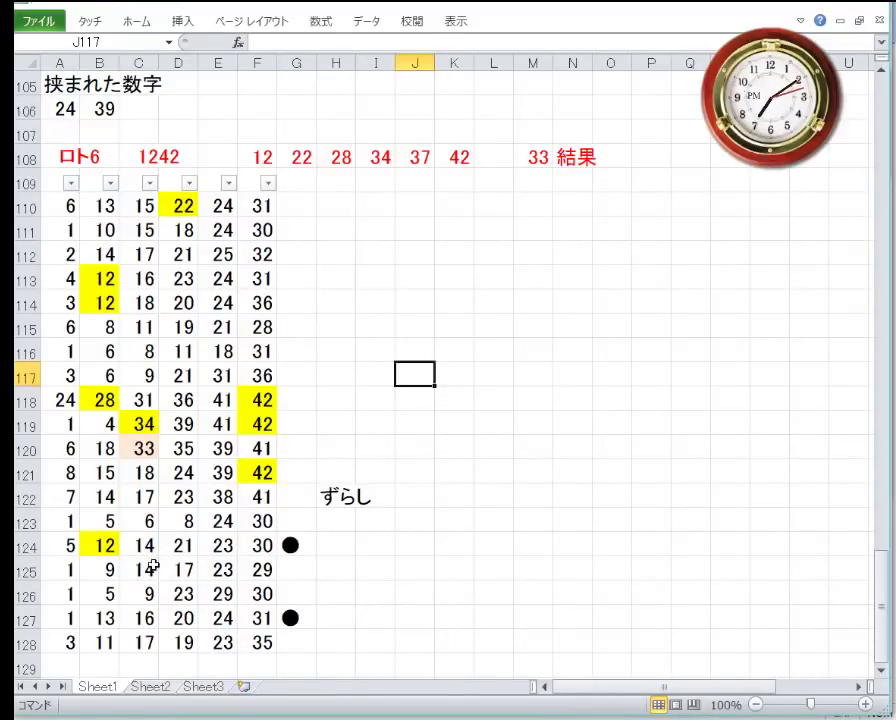
- Fill 28, 34 and 37 in the 全抽出数字 list and 12 and 42 in the 出てない数字 list with yellow
{"action": "scroll", "coordinate": [148, 400], "scroll_direction": "up", "scroll_amount": 5}
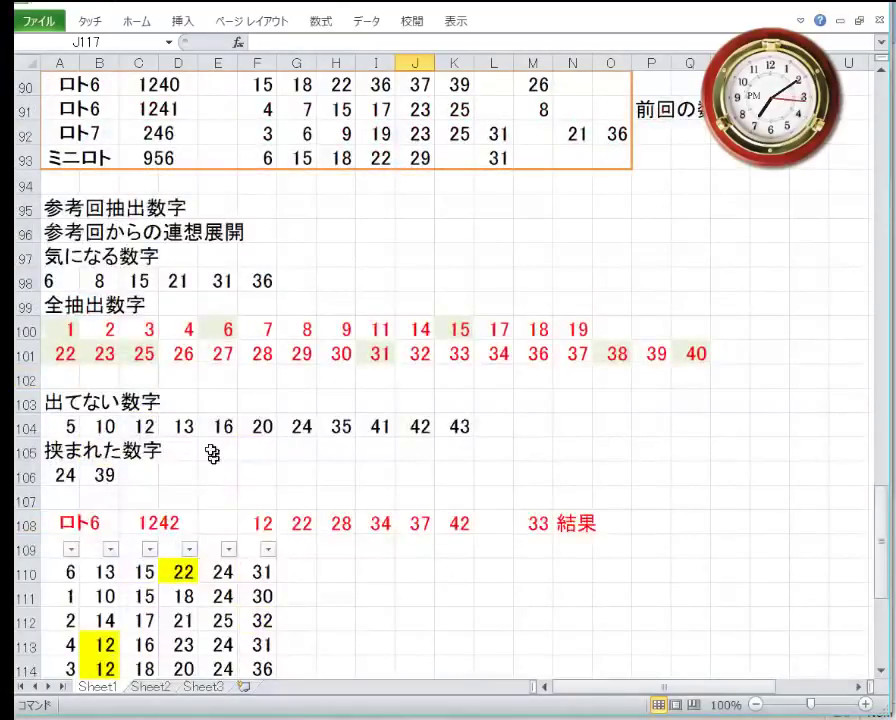
{"action": "left_click", "coordinate": [140, 426]}
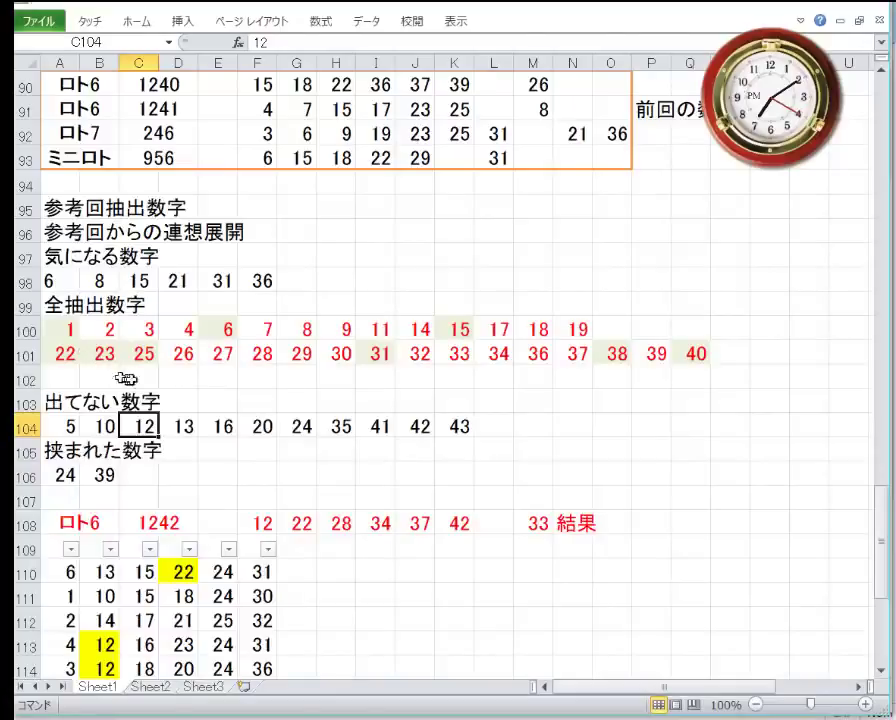
{"action": "left_click", "coordinate": [250, 356], "text": "ctrl"}
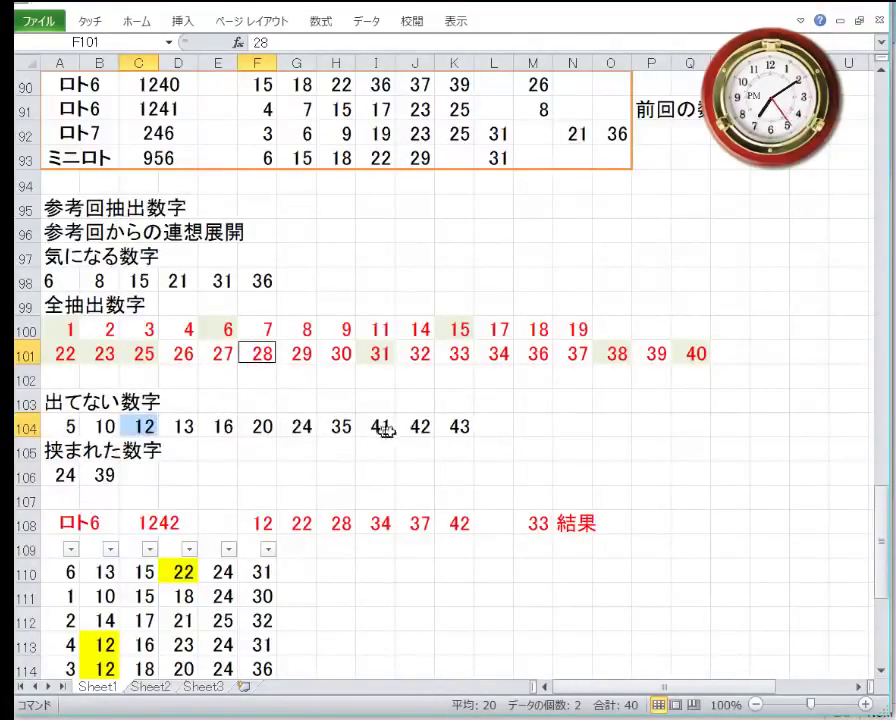
{"action": "left_click", "coordinate": [500, 358], "text": "ctrl"}
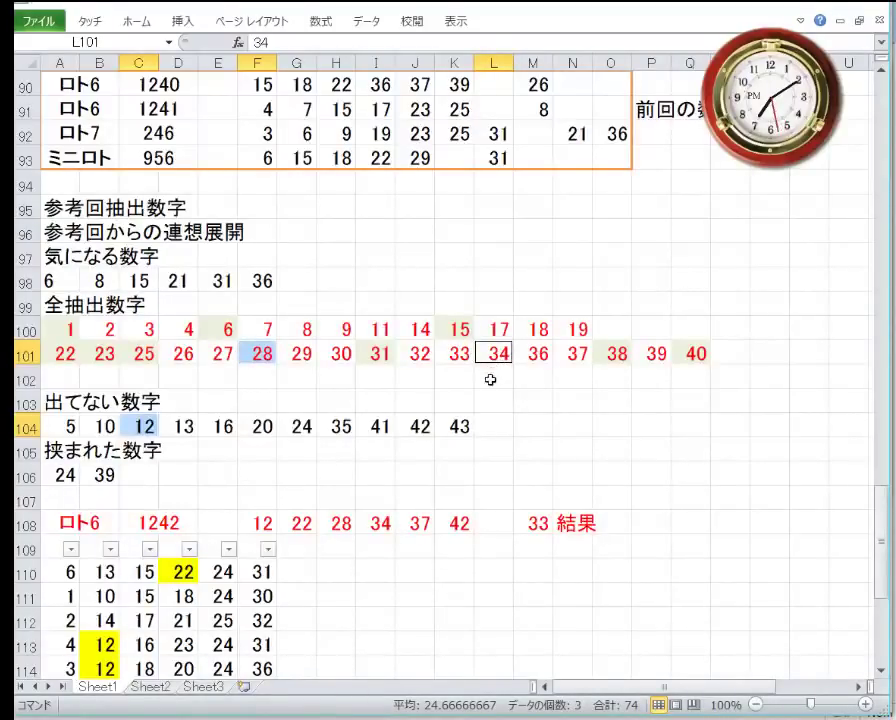
{"action": "left_click", "coordinate": [566, 357], "text": "ctrl"}
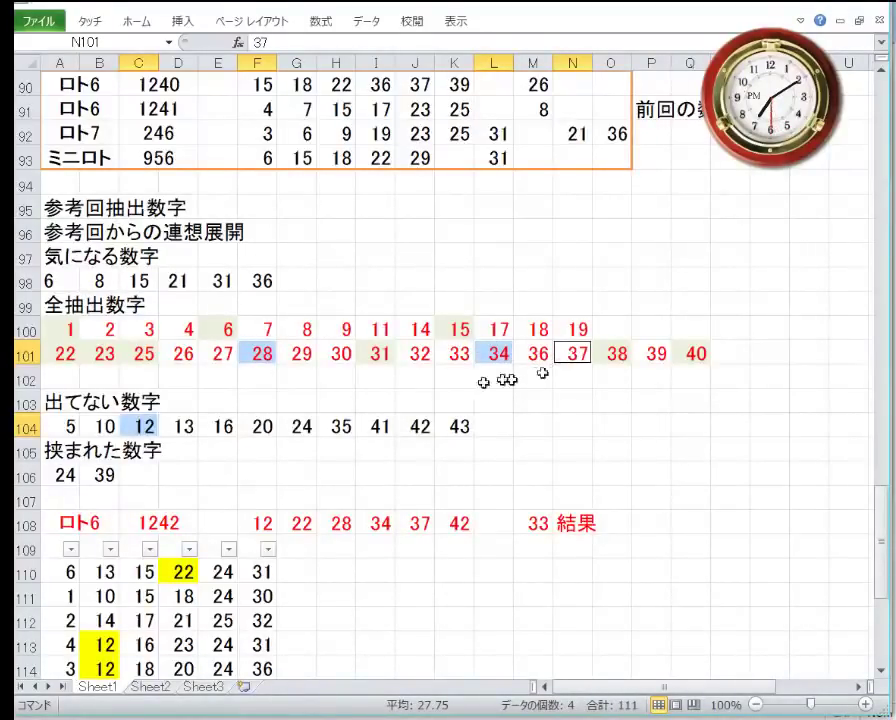
{"action": "left_click", "coordinate": [415, 426], "text": "ctrl"}
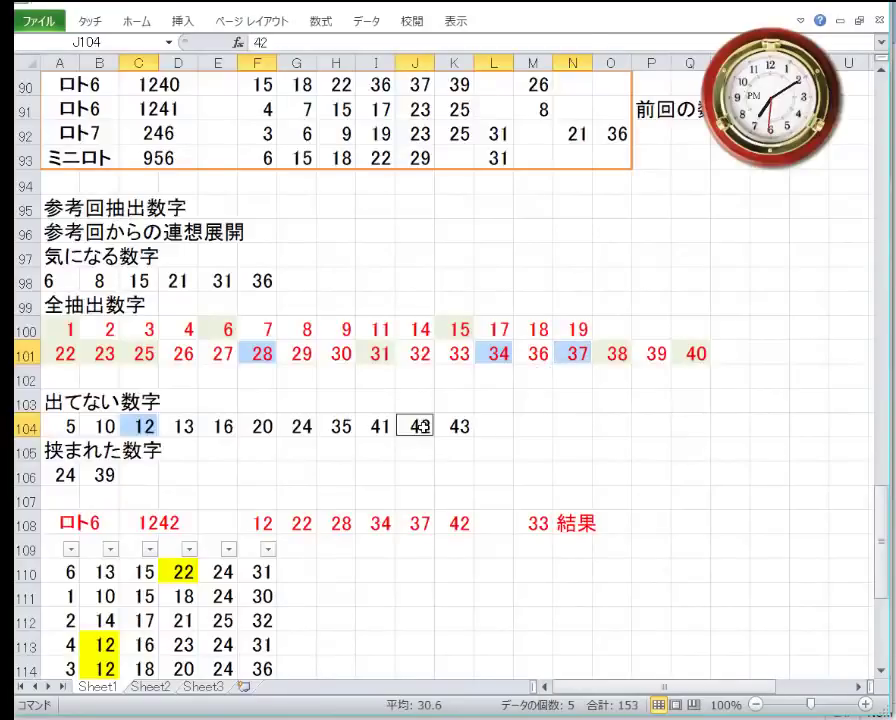
{"action": "left_click", "coordinate": [137, 20]}
{"action": "left_click", "coordinate": [234, 81]}
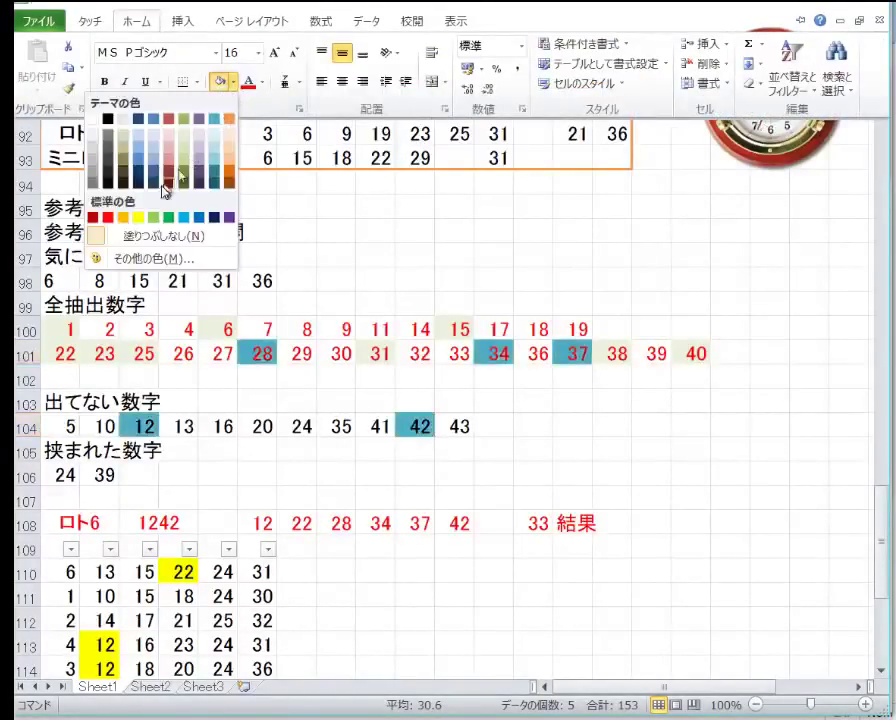
{"action": "left_click", "coordinate": [138, 216]}
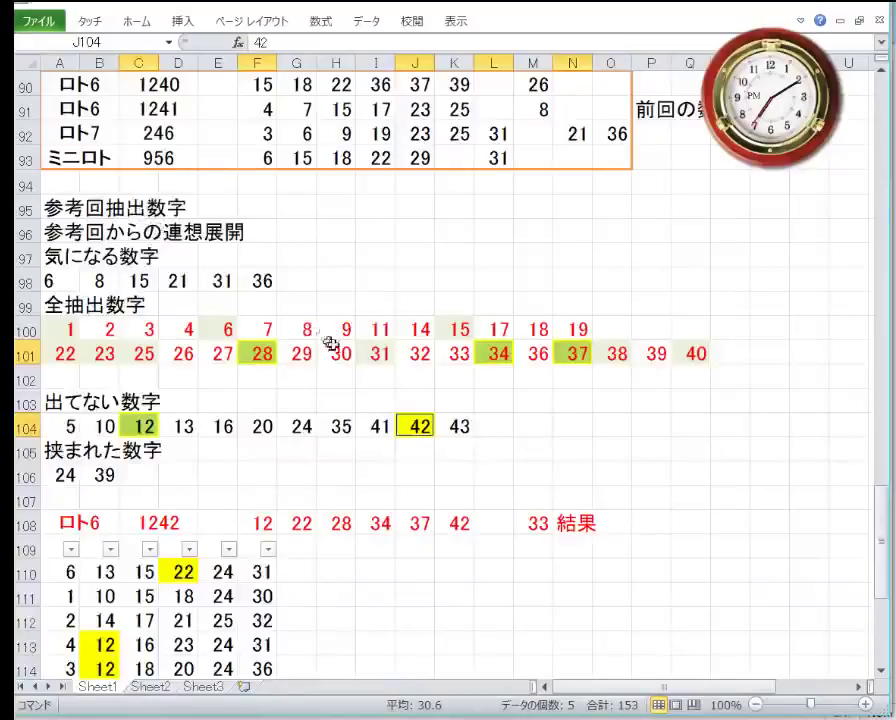
- Fill the bonus number 33 in the 全抽出数字 list with light orange
{"action": "left_click", "coordinate": [452, 353]}
{"action": "left_click", "coordinate": [140, 33]}
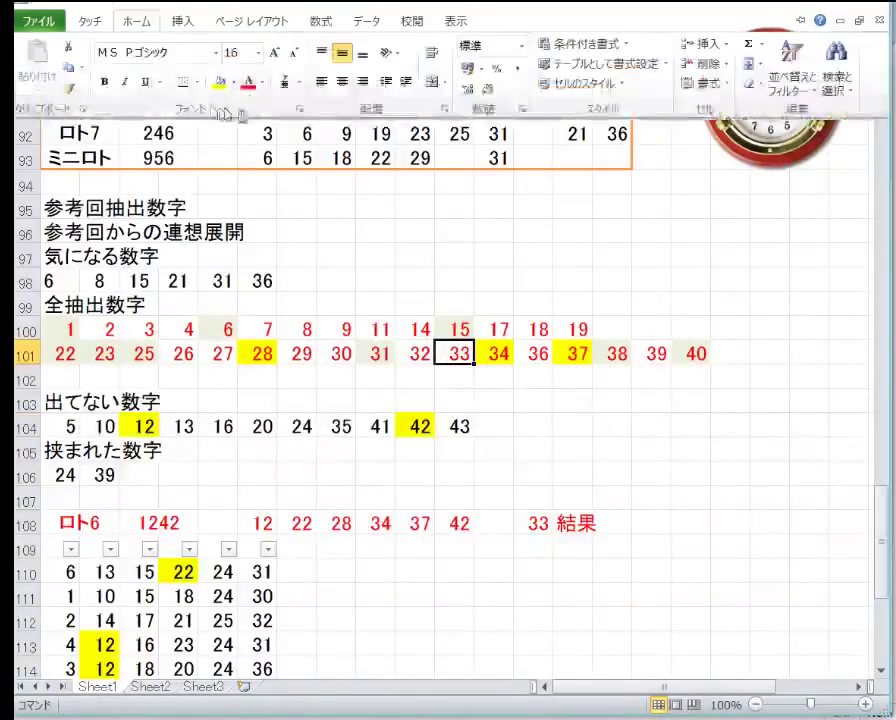
{"action": "left_click", "coordinate": [233, 81]}
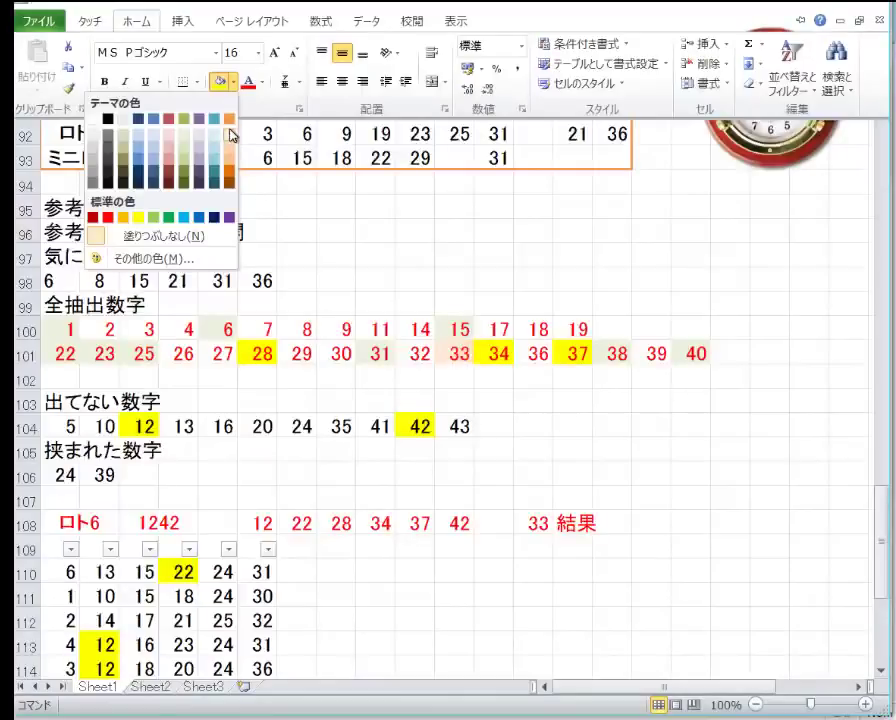
{"action": "left_click", "coordinate": [228, 127]}
{"action": "left_click", "coordinate": [250, 302]}
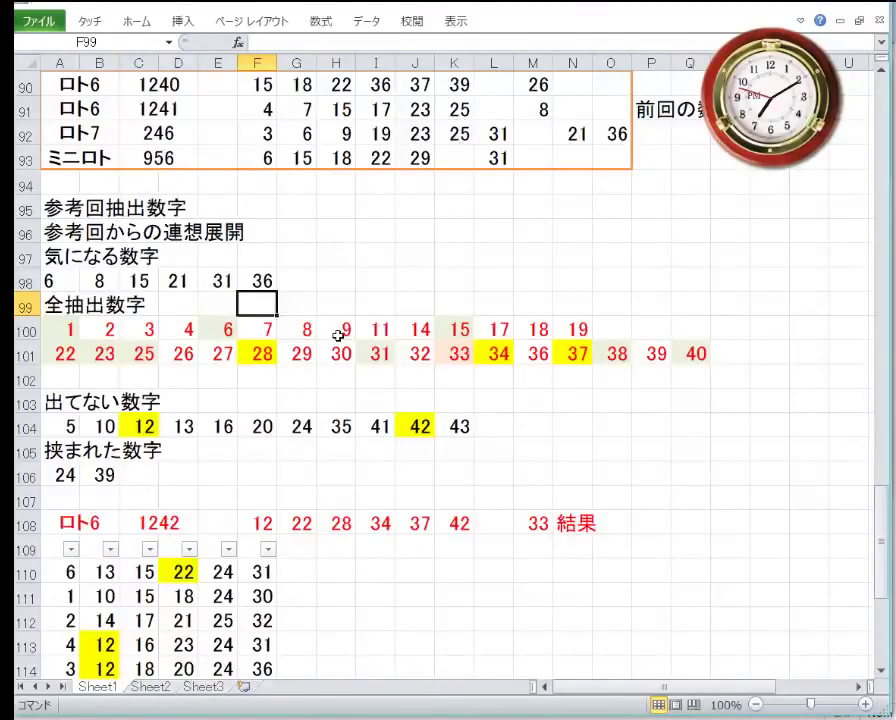
{"action": "scroll", "coordinate": [338, 336], "scroll_direction": "up", "scroll_amount": 20}
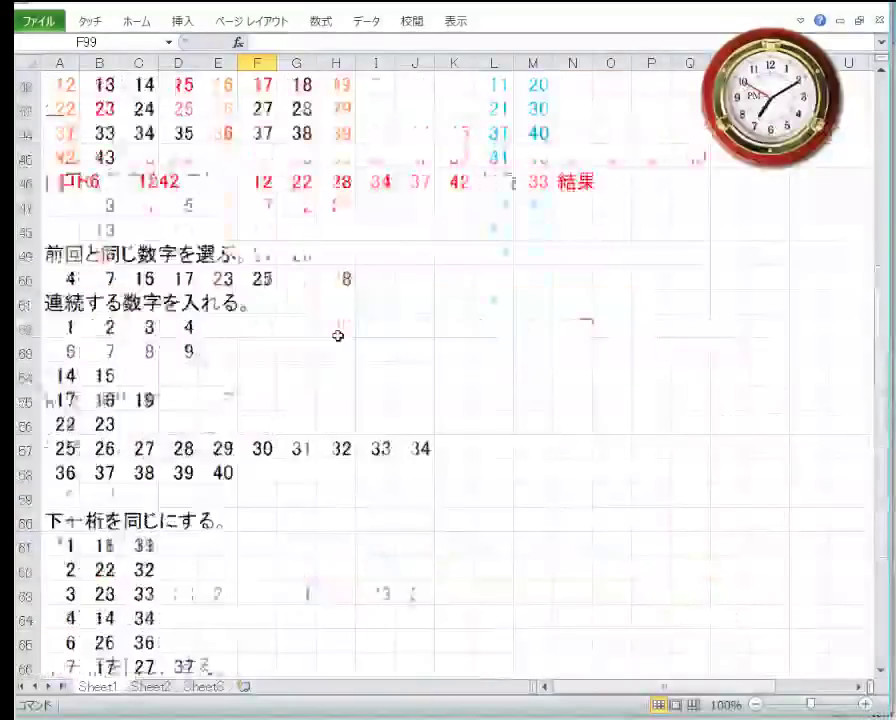
- Fill 12, 22, 28, 34 and 42 in the 前回の数字からの連想展開 grid with yellow
{"action": "scroll", "coordinate": [338, 336], "scroll_direction": "down", "scroll_amount": 3}
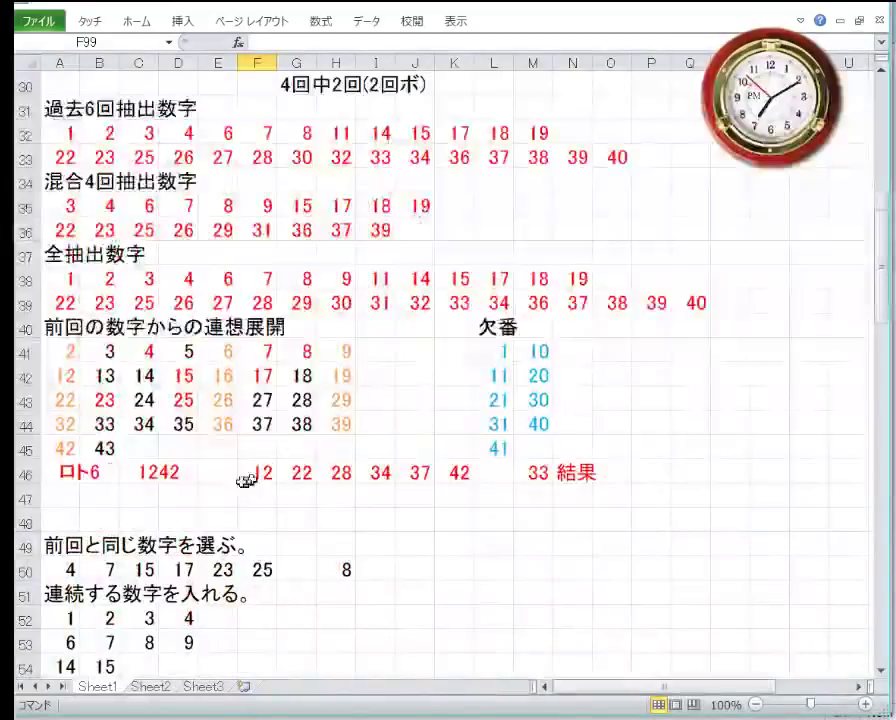
{"action": "left_click", "coordinate": [63, 377]}
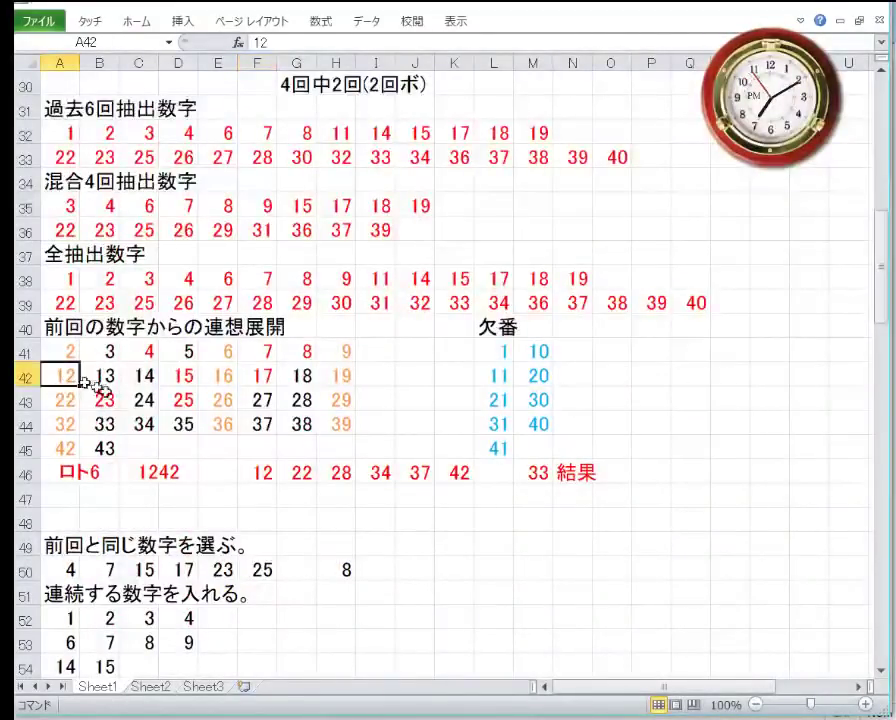
{"action": "left_click_drag", "start_coordinate": [74, 405], "coordinate": [74, 384]}
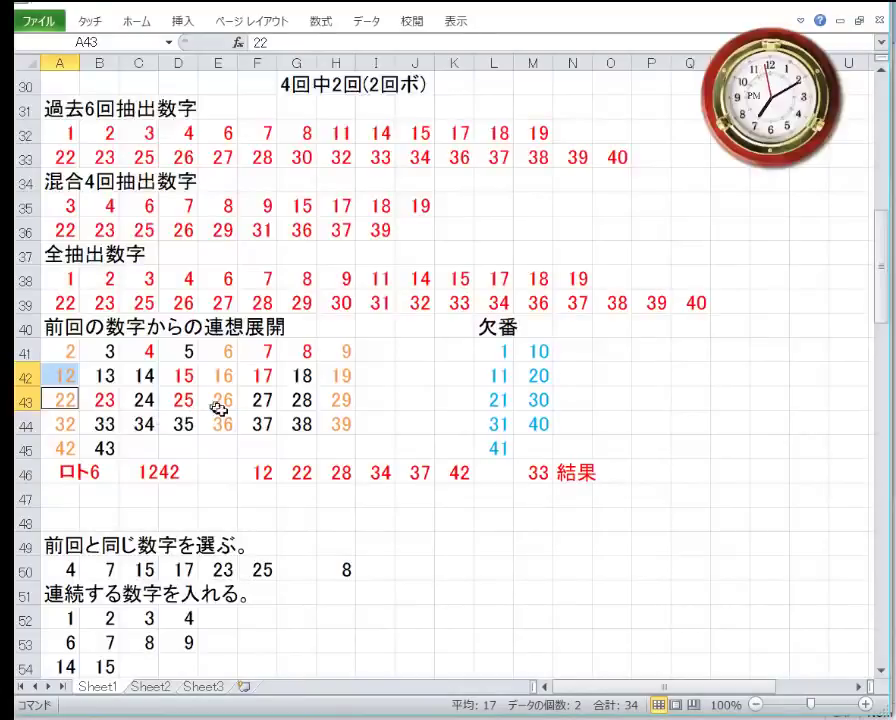
{"action": "left_click", "coordinate": [298, 399], "text": "ctrl"}
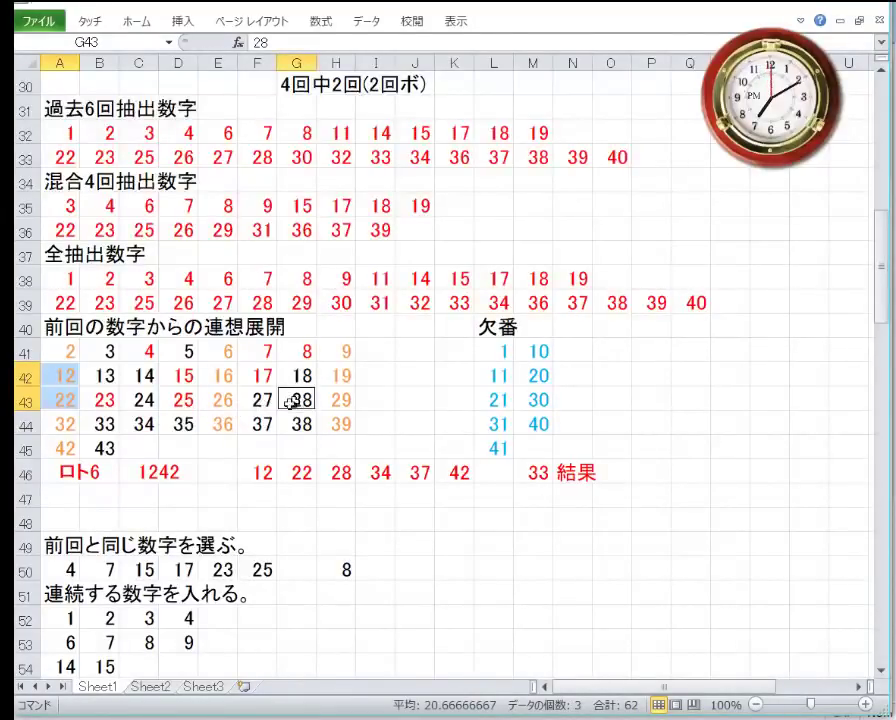
{"action": "left_click", "coordinate": [130, 430], "text": "ctrl"}
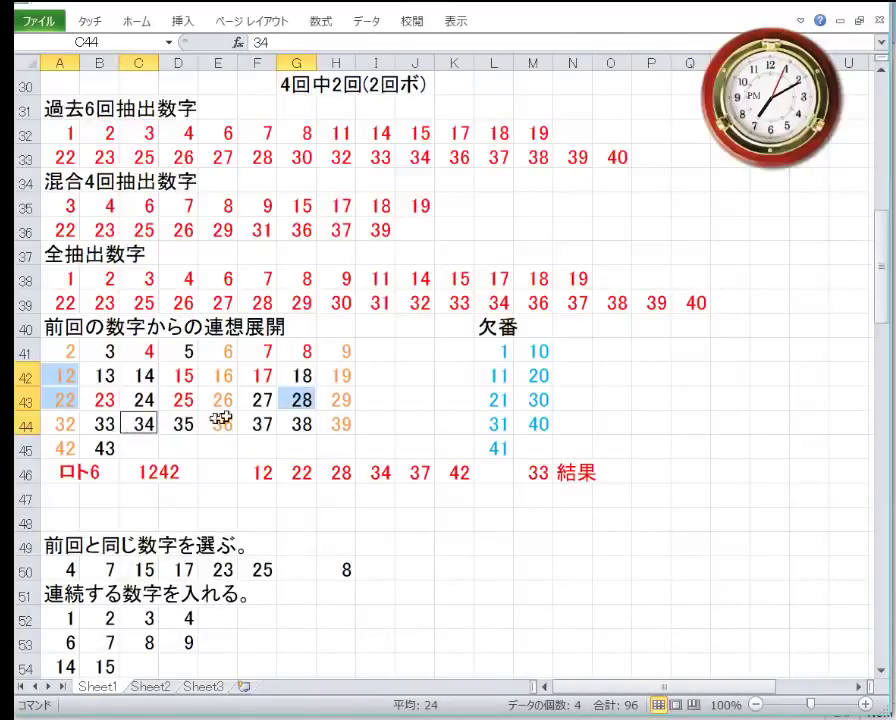
{"action": "left_click", "coordinate": [67, 450], "text": "ctrl"}
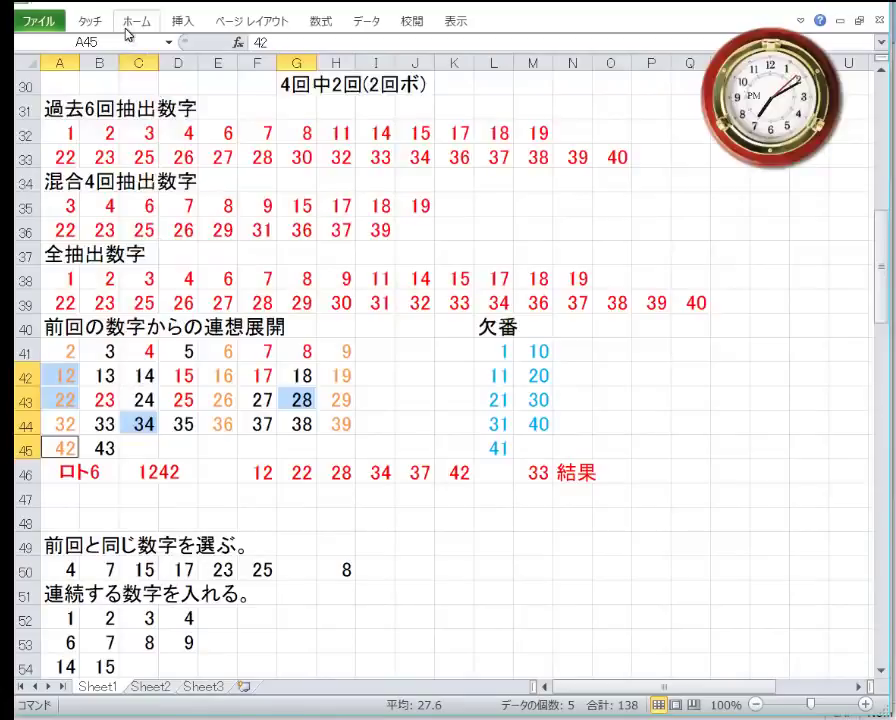
{"action": "left_click", "coordinate": [134, 24]}
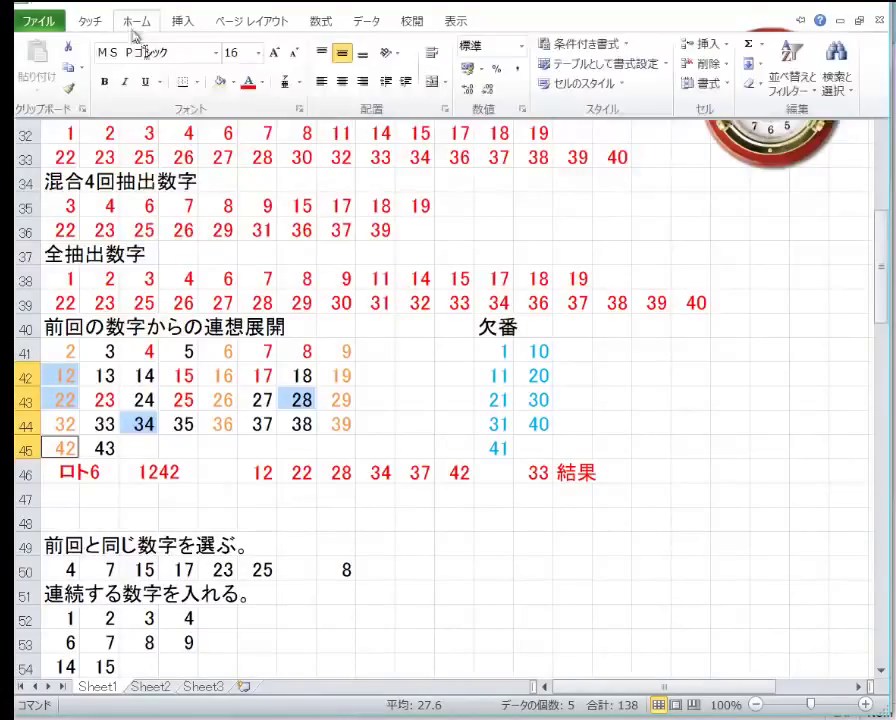
{"action": "left_click", "coordinate": [233, 83]}
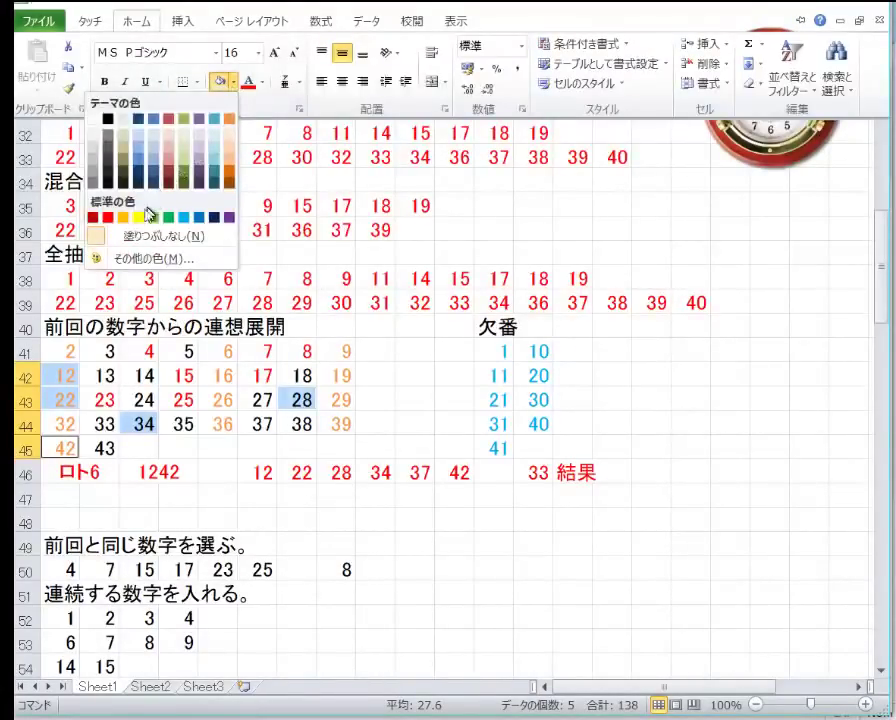
{"action": "left_click", "coordinate": [150, 216]}
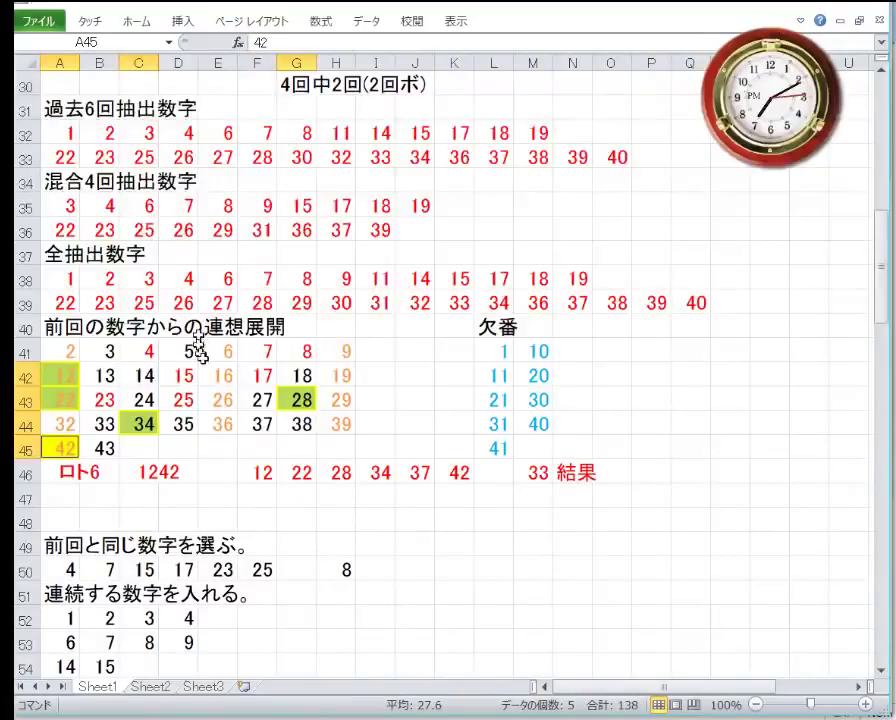
- Fill the bonus number 33 in the 前回の数字からの連想展開 grid with light orange
{"action": "left_click", "coordinate": [100, 424]}
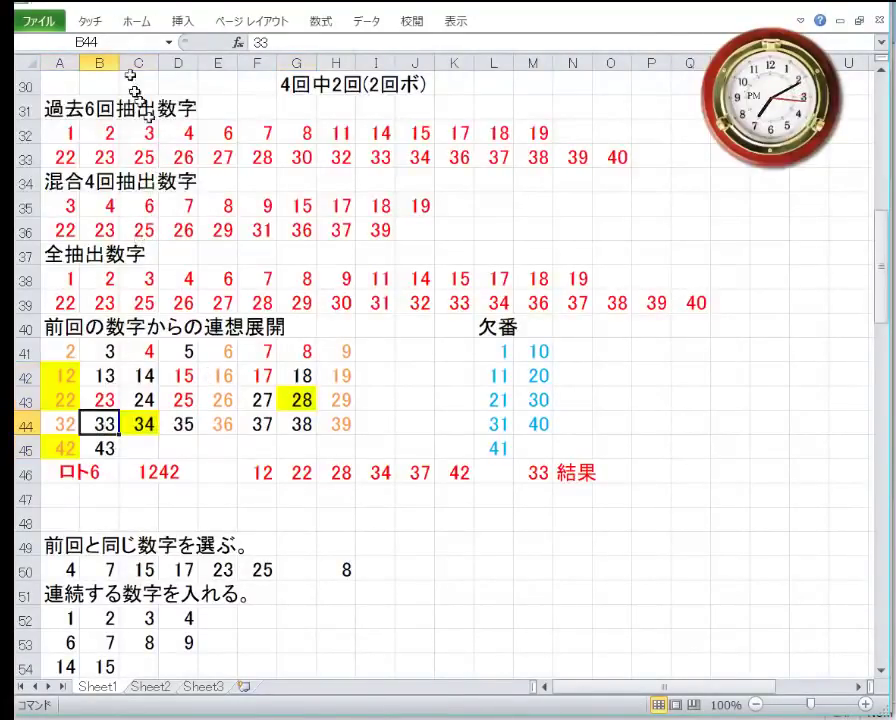
{"action": "left_click", "coordinate": [132, 21]}
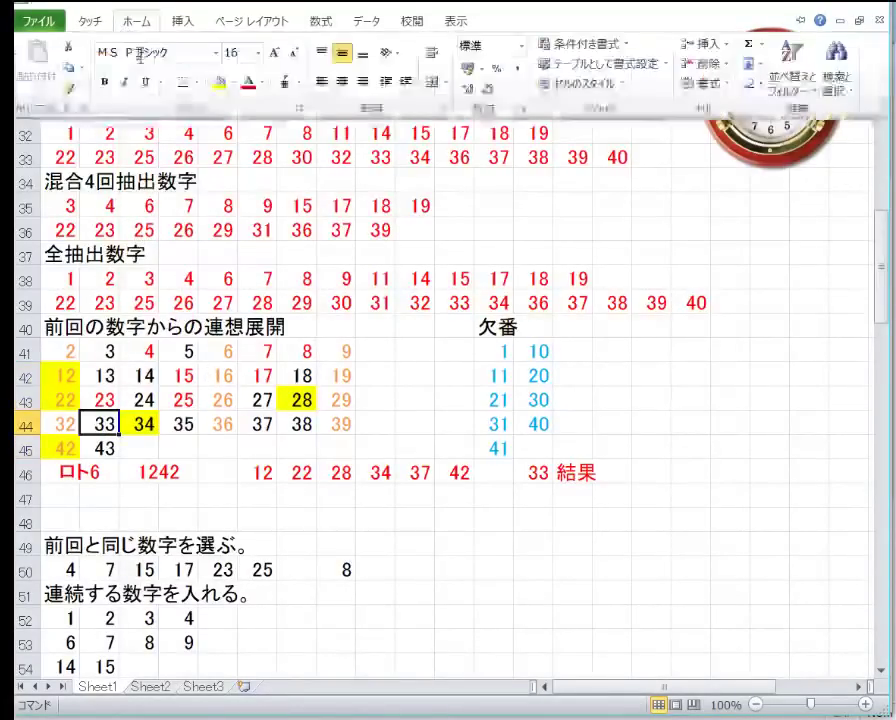
{"action": "left_click", "coordinate": [233, 83]}
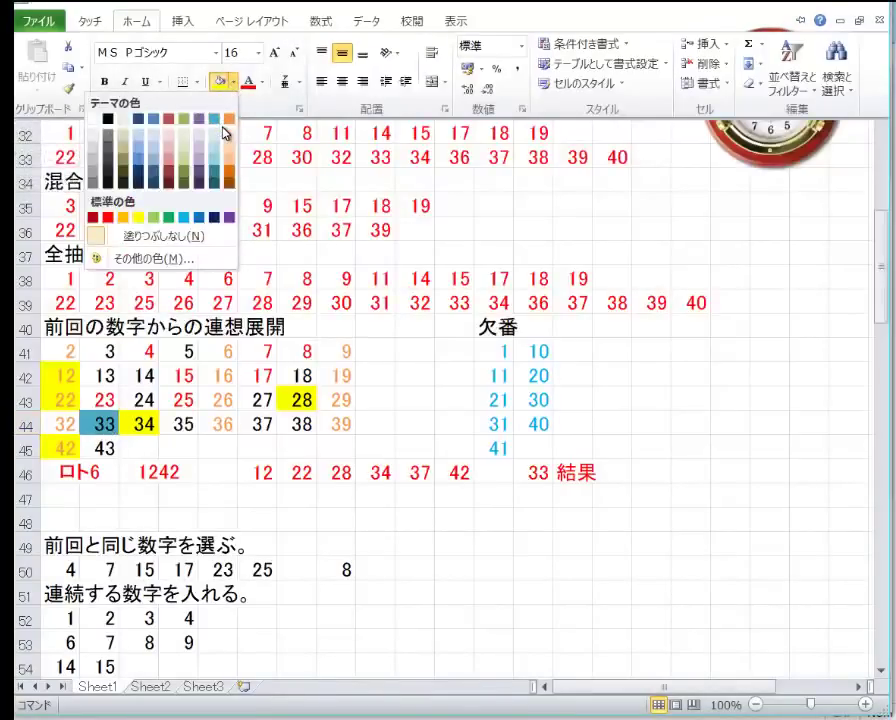
{"action": "left_click", "coordinate": [230, 194]}
{"action": "left_click", "coordinate": [255, 392]}
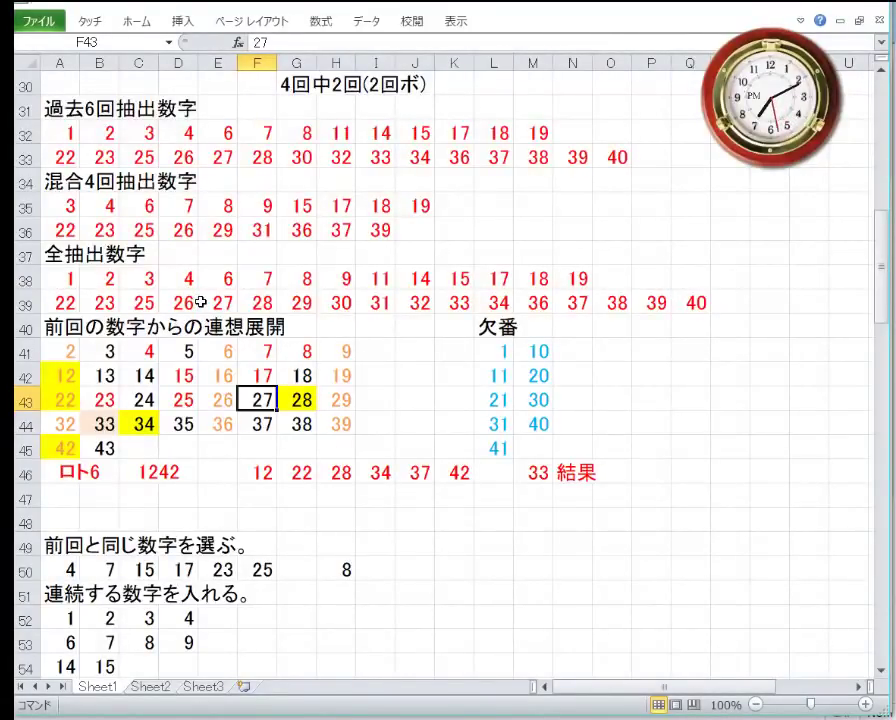
- Review the draw 1242 result in row 10 against the highlighted number lists and the predicted combinations
{"action": "scroll", "coordinate": [200, 302], "scroll_direction": "up", "scroll_amount": 10}
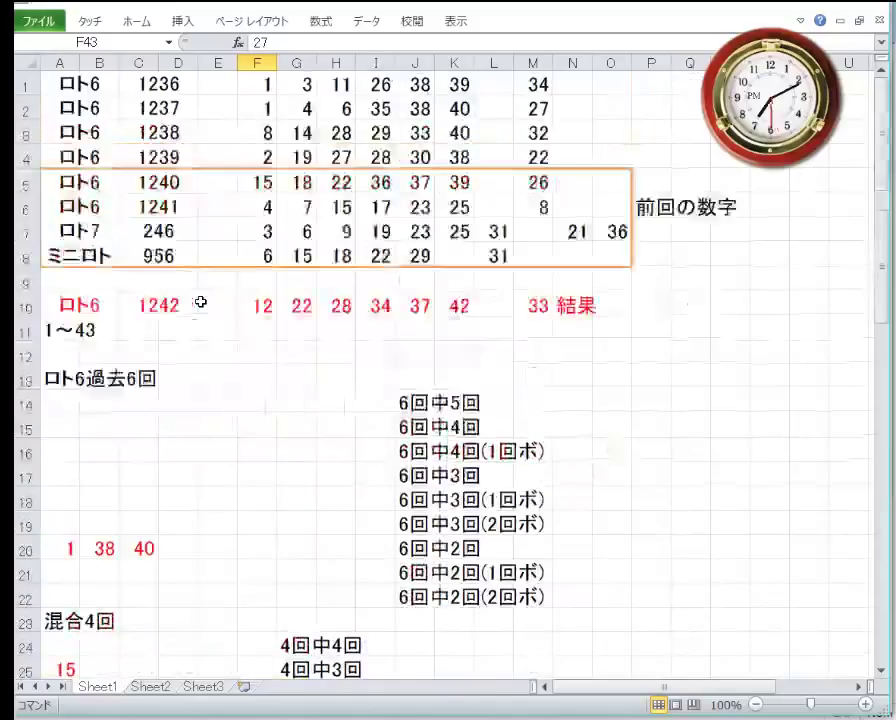
{"action": "left_click", "coordinate": [260, 305]}
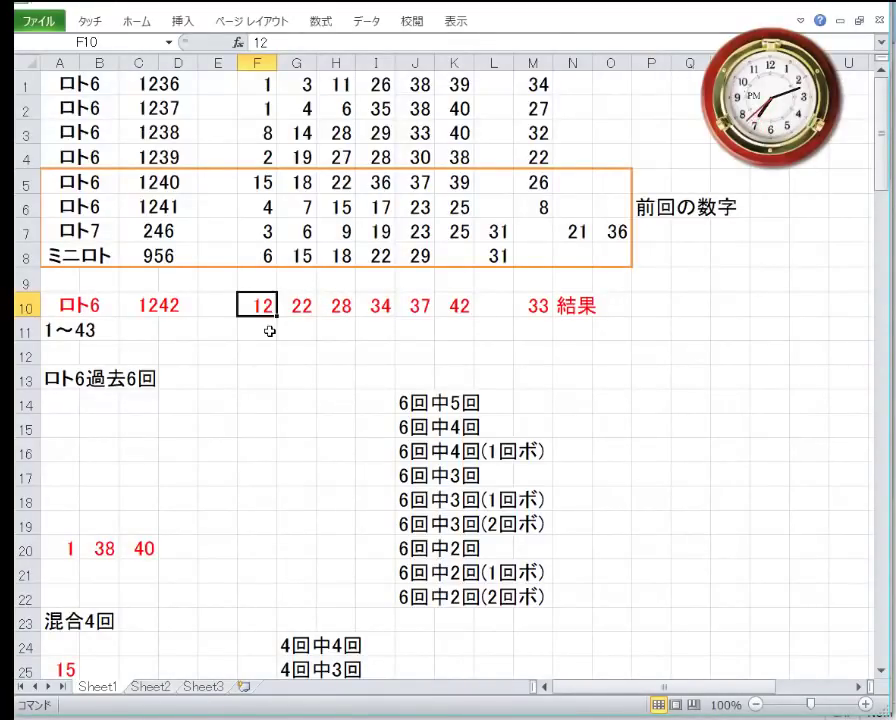
{"action": "scroll", "coordinate": [260, 368], "scroll_direction": "down", "scroll_amount": 11}
{"action": "scroll", "coordinate": [285, 362], "scroll_direction": "down", "scroll_amount": 19}
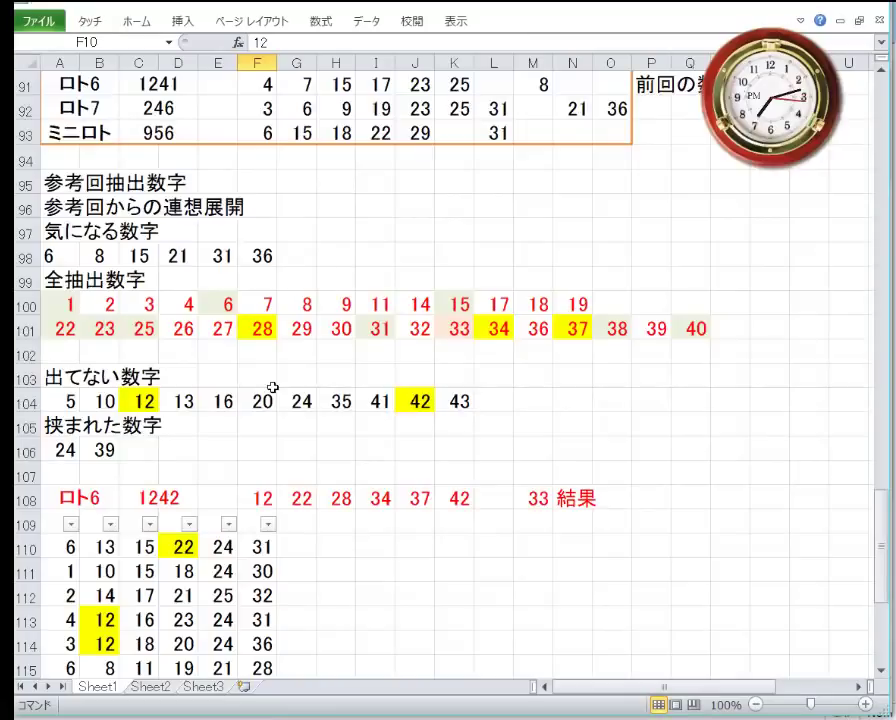
{"action": "scroll", "coordinate": [354, 466], "scroll_direction": "down", "scroll_amount": 3}
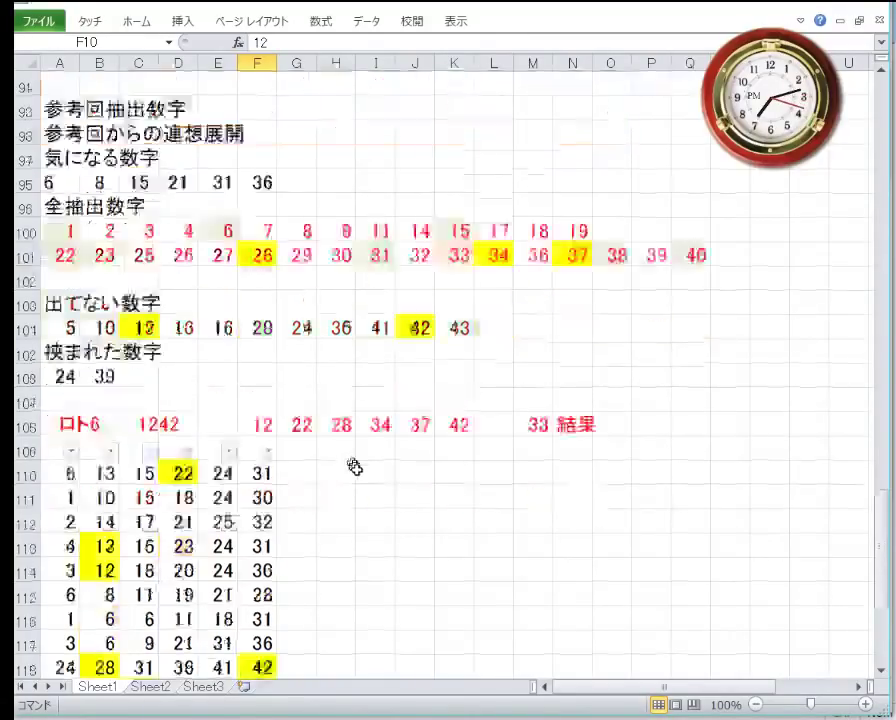
{"action": "scroll", "coordinate": [260, 490], "scroll_direction": "down", "scroll_amount": 2}
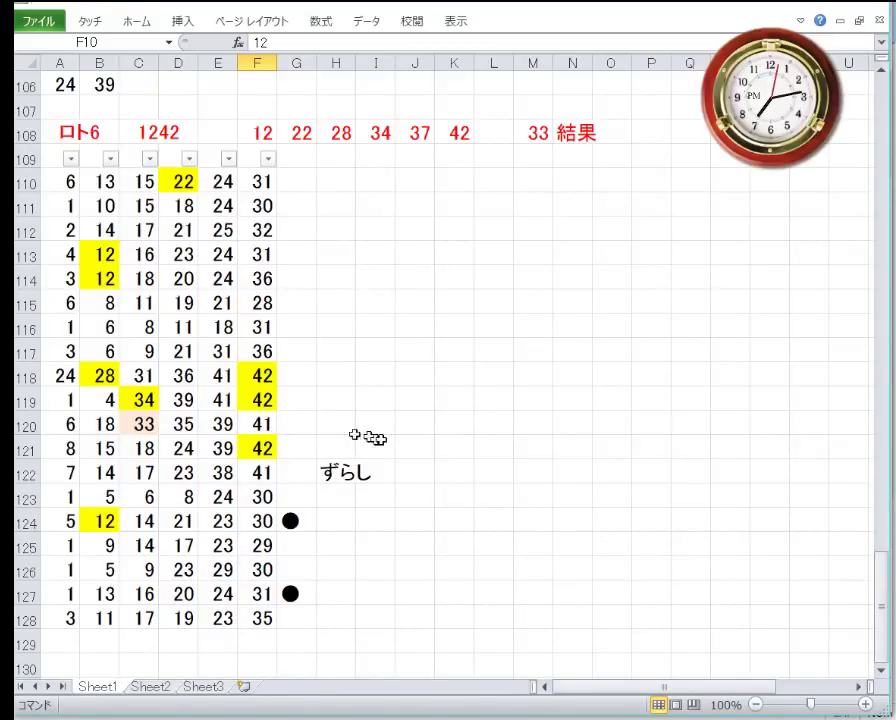
- Examine the ●-marked combinations in rows 124 and 127 and the highlighted numbers of the combination in row 118
{"action": "left_click", "coordinate": [291, 521]}
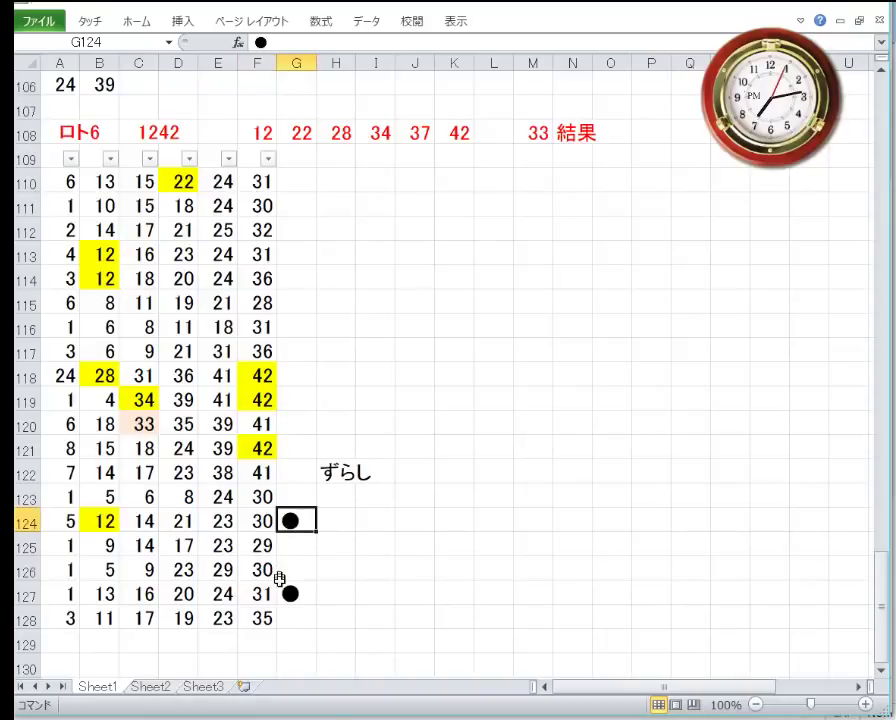
{"action": "left_click", "coordinate": [283, 593]}
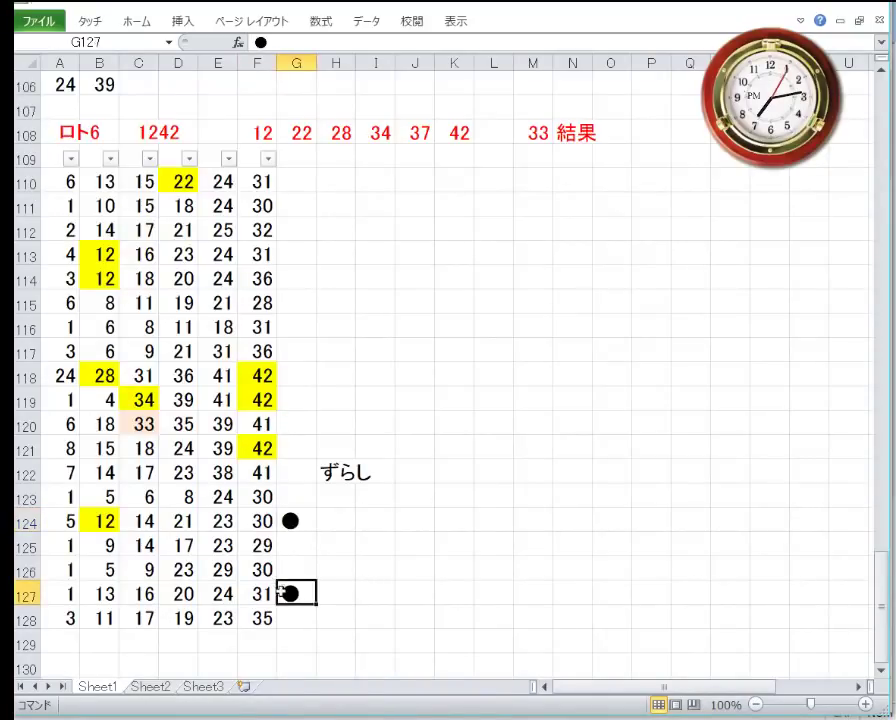
{"action": "left_click", "coordinate": [289, 522]}
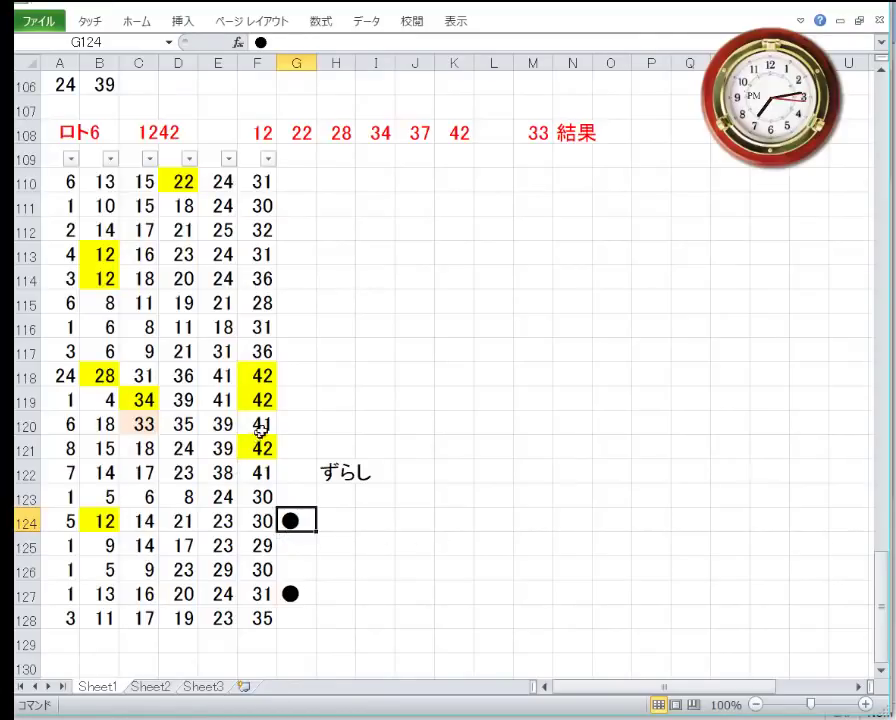
{"action": "left_click", "coordinate": [261, 377]}
{"action": "left_click_drag", "start_coordinate": [261, 377], "coordinate": [104, 378]}
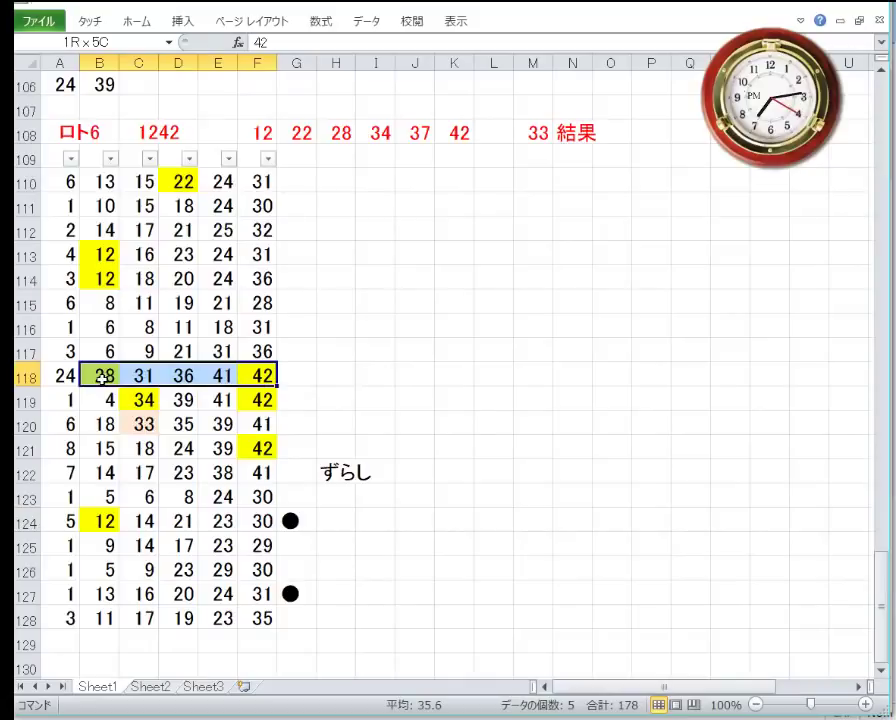
{"action": "left_click", "coordinate": [360, 374]}
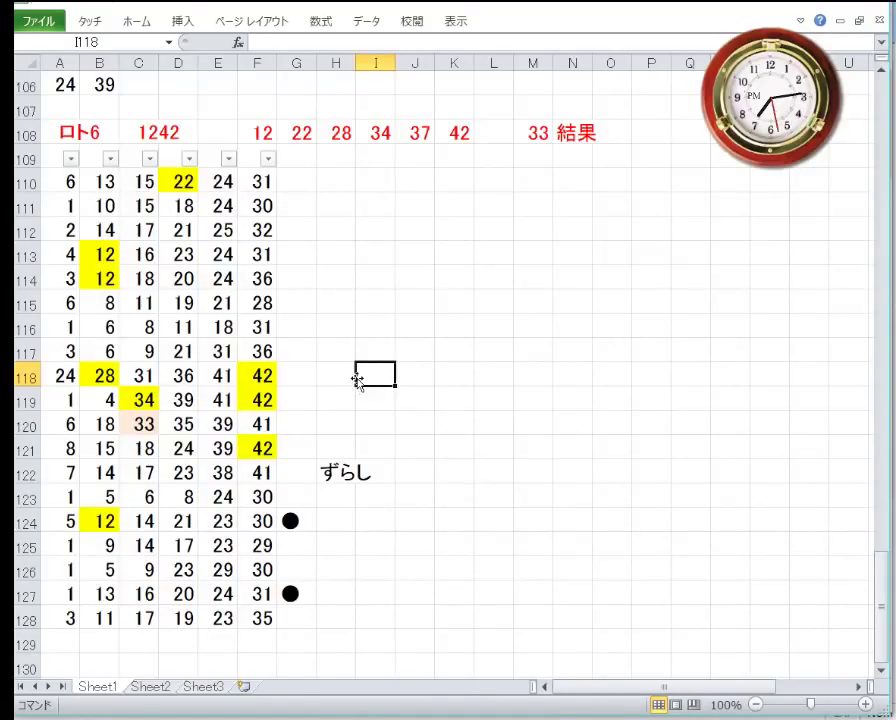
{"action": "scroll", "coordinate": [356, 381], "scroll_direction": "up", "scroll_amount": 1}
{"action": "scroll", "coordinate": [357, 380], "scroll_direction": "up", "scroll_amount": 3}
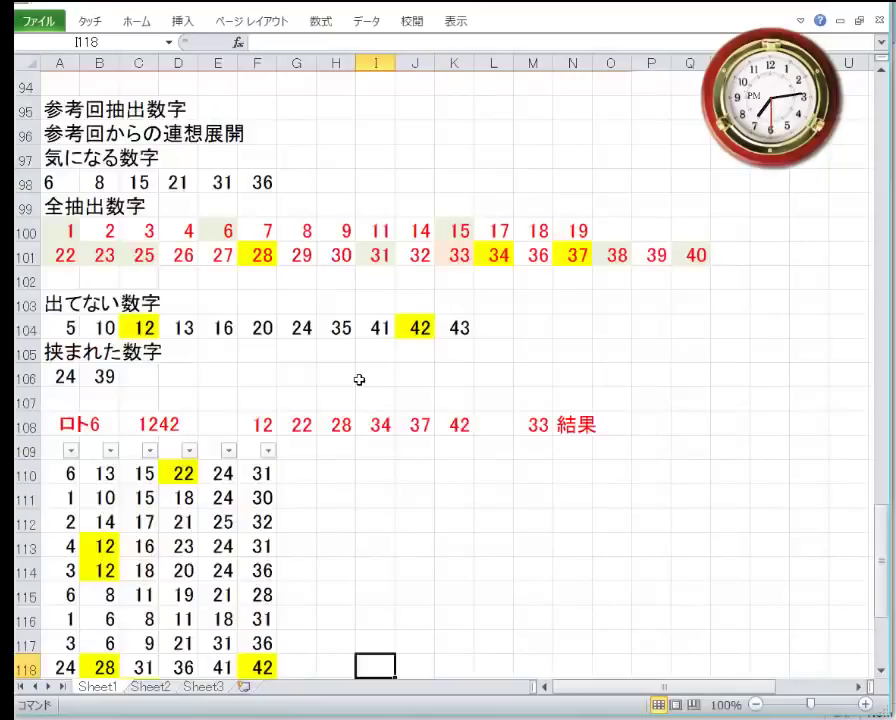